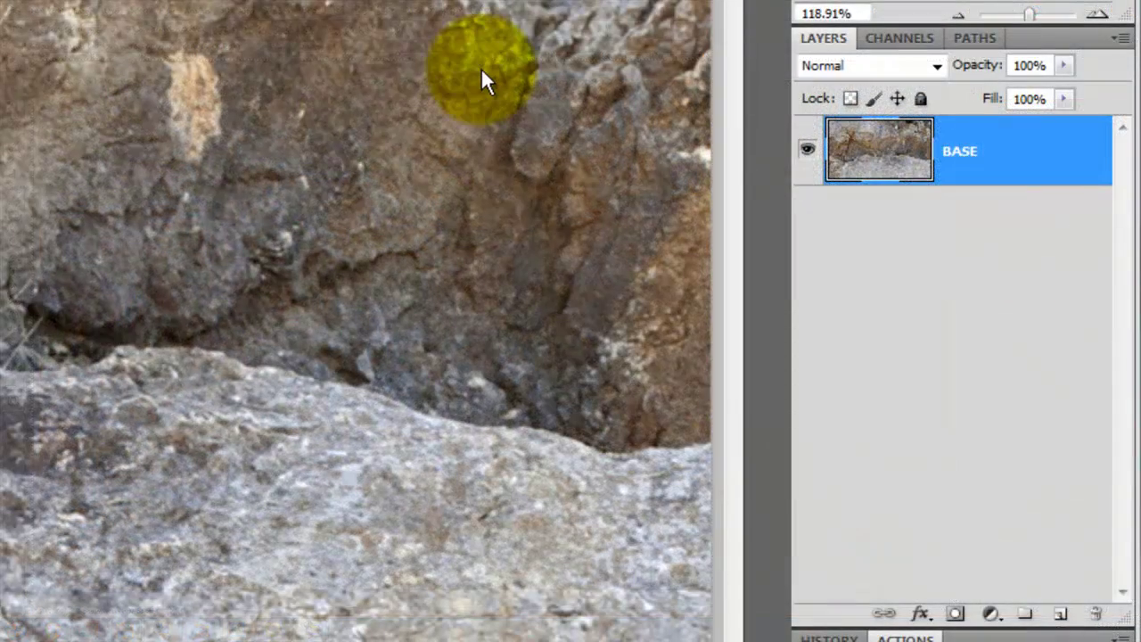
Step: Duplicate BASE, hide the original, and add a black Solid Color fill layer at 40% opacity
key(ctrl+j)
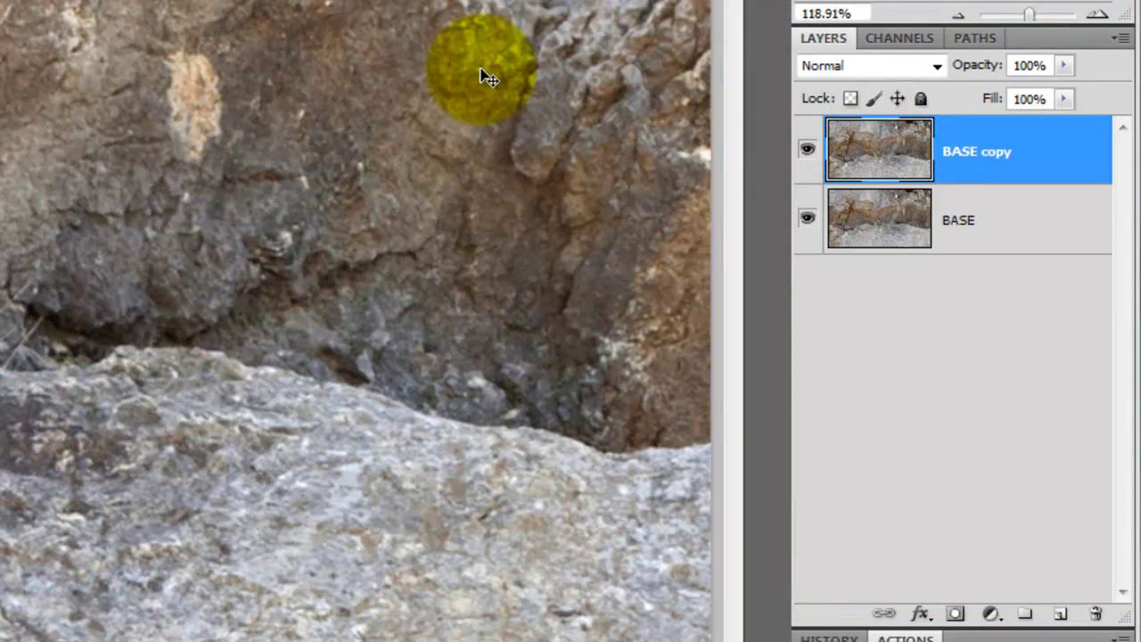
click(809, 220)
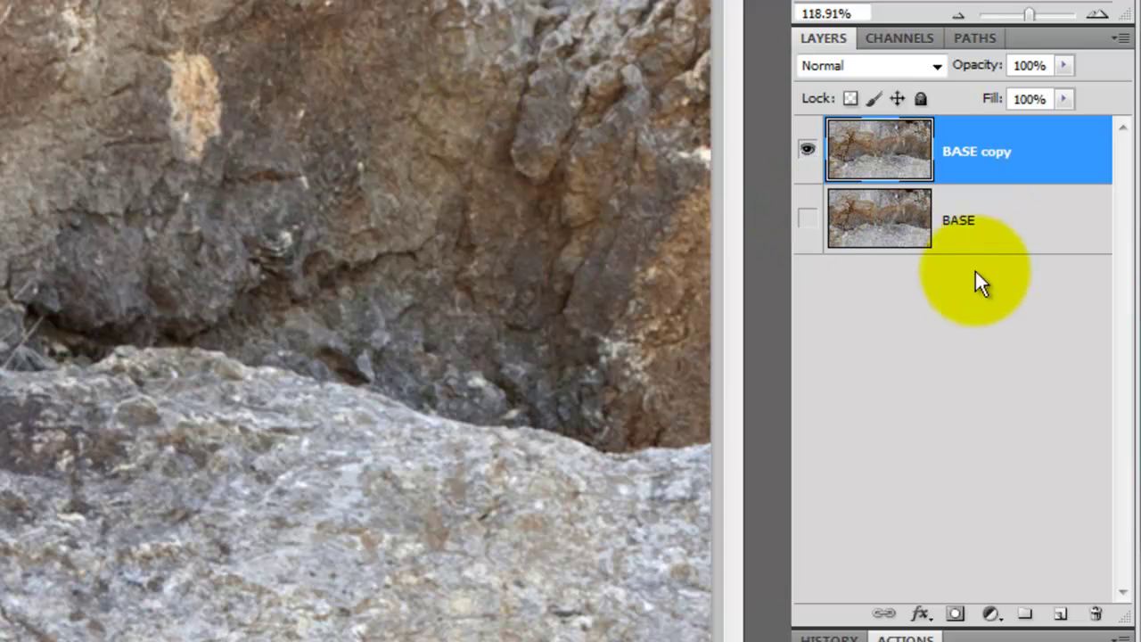
click(990, 614)
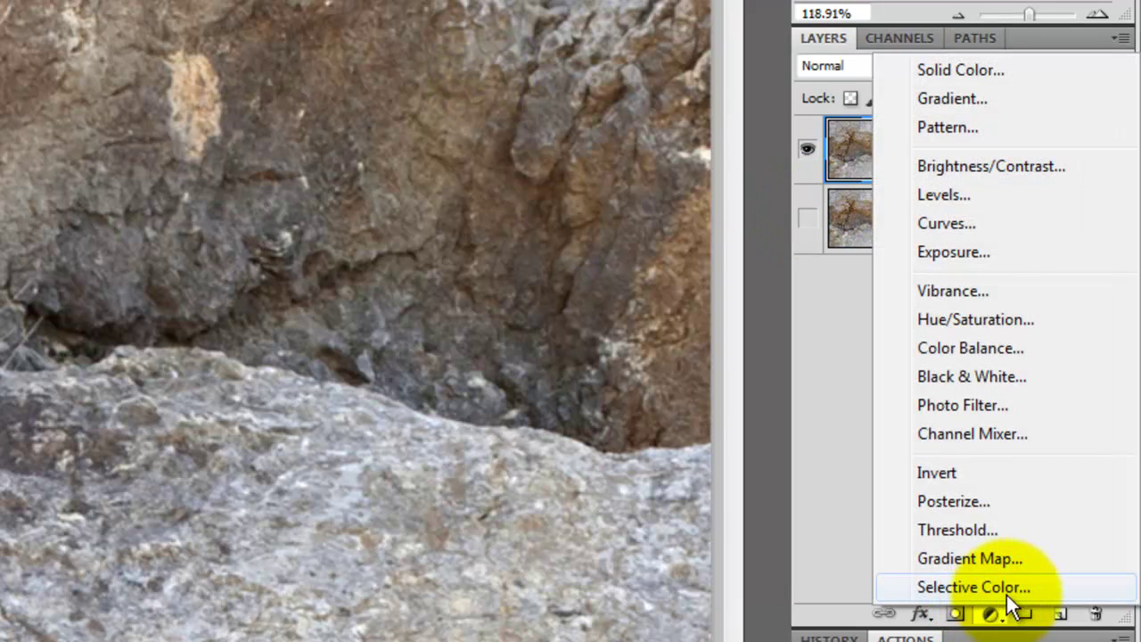
click(968, 67)
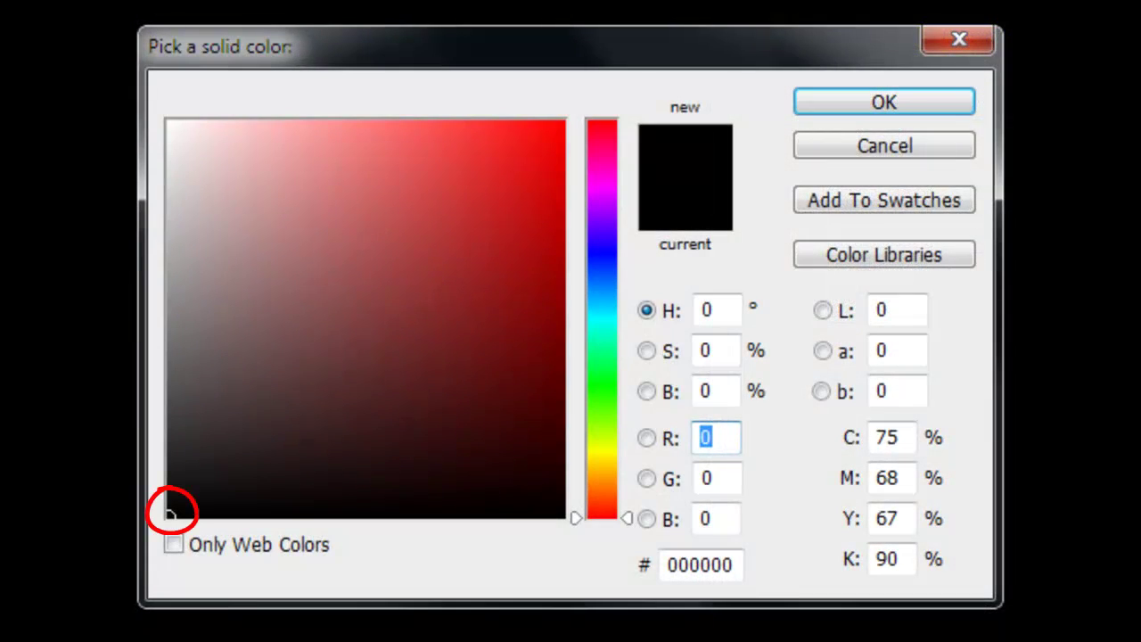
click(900, 100)
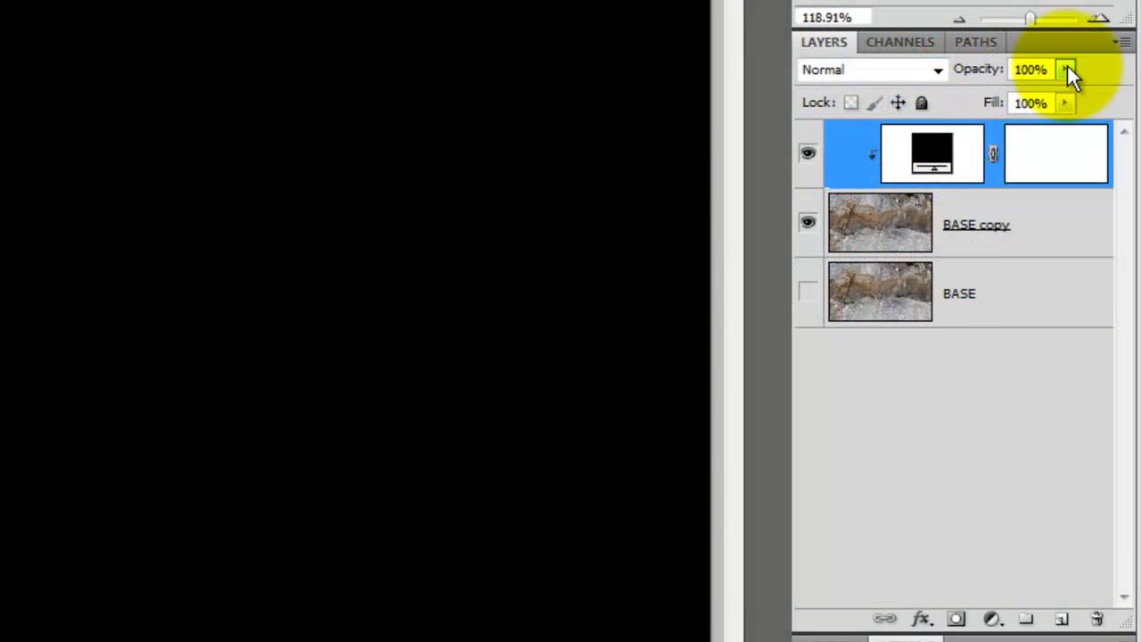
click(1032, 70)
text(40)
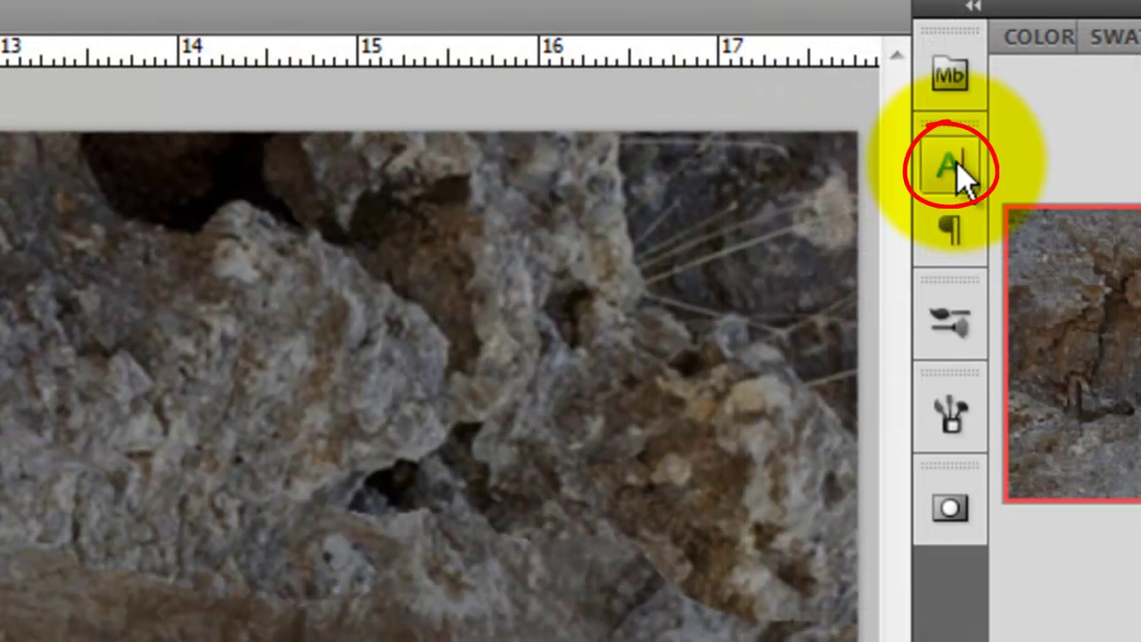
Step: Set the type colour to white and type GLADIATOR across the middle of the rock wall
click(961, 169)
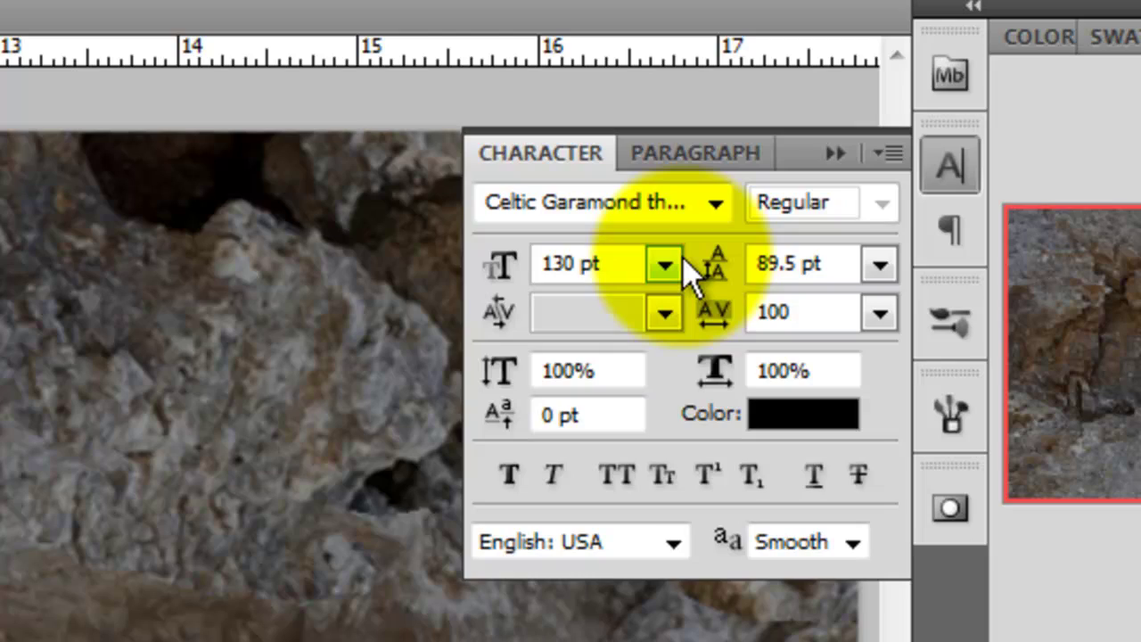
click(800, 419)
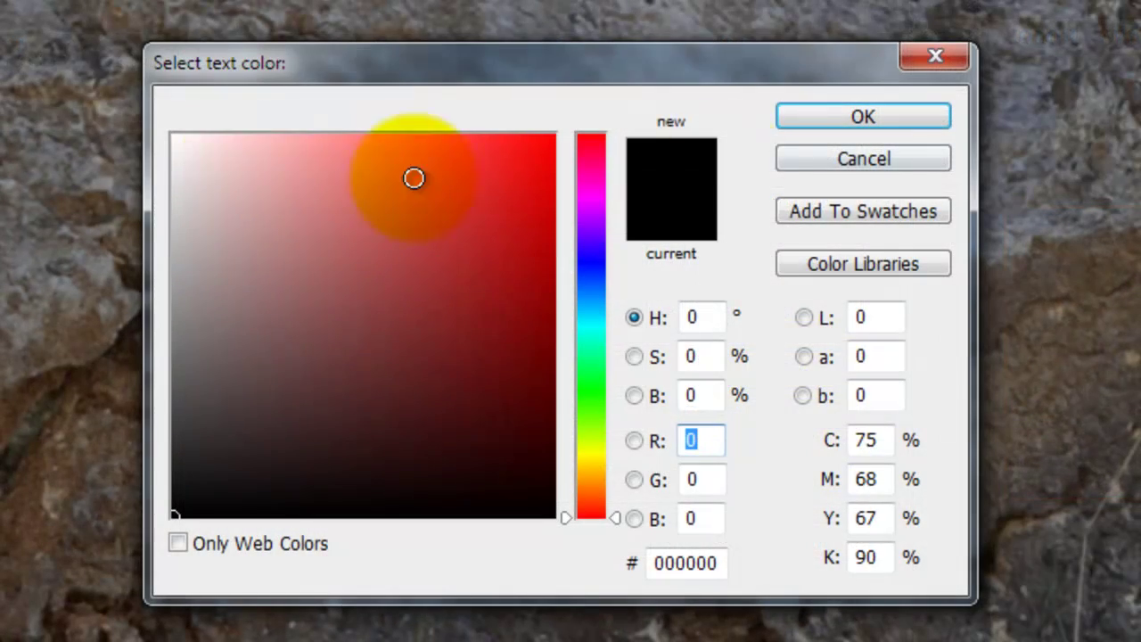
click(189, 157)
drag(189, 157, 171, 133)
click(864, 117)
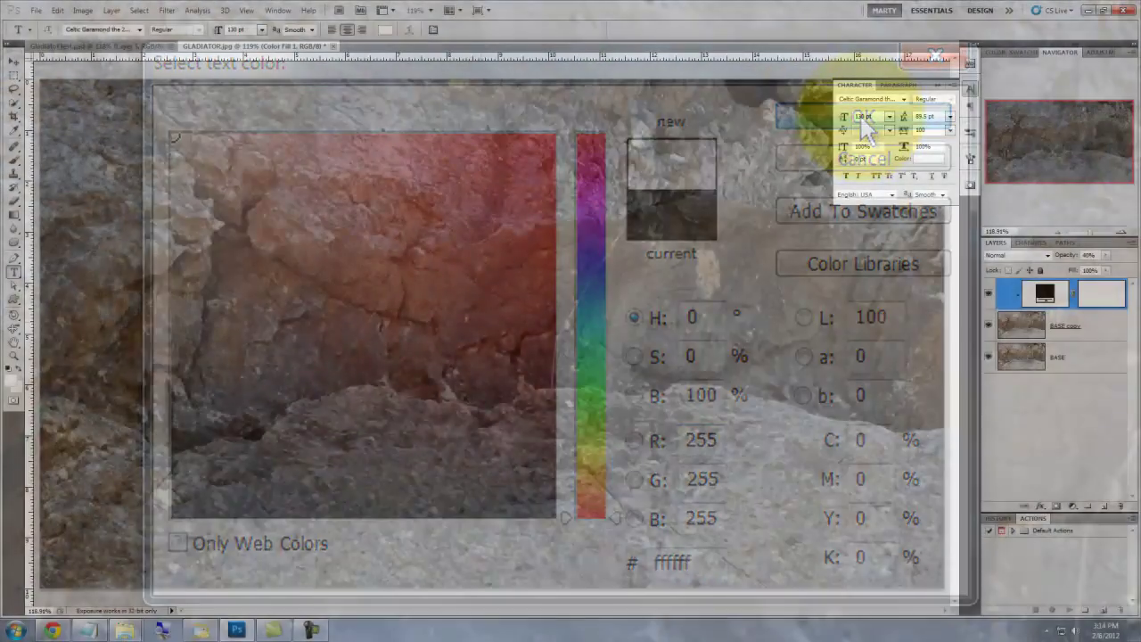
click(496, 327)
text(GLADIATOR)
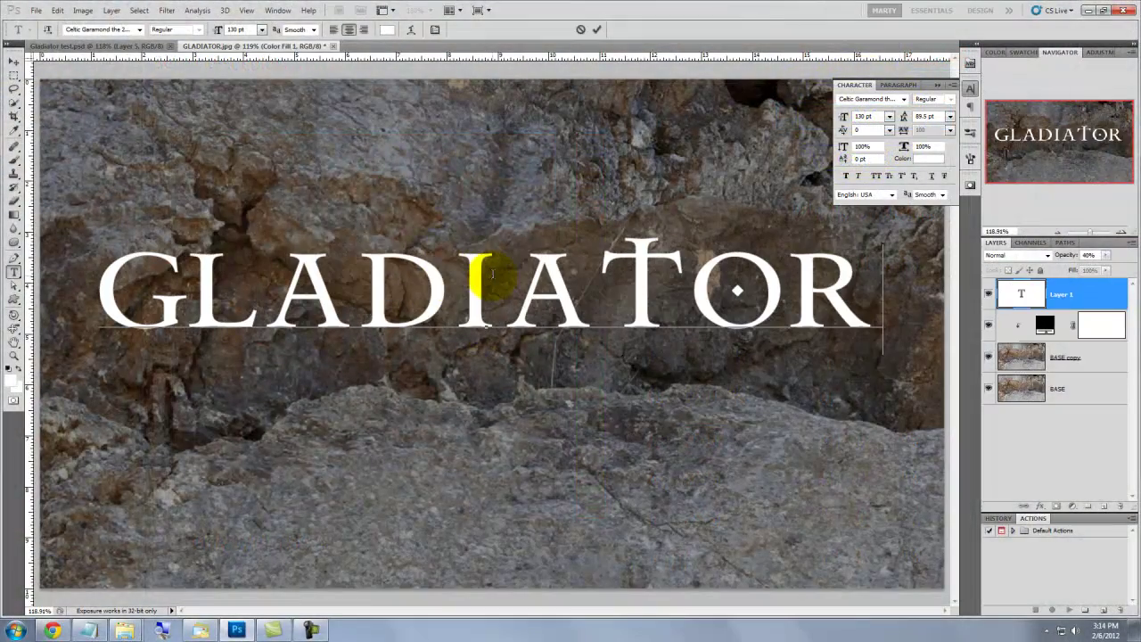
Step: Drag GLADIATOR lower on the wall, tighten its letter spacing with Alt+Left, and commit the text
click(14, 60)
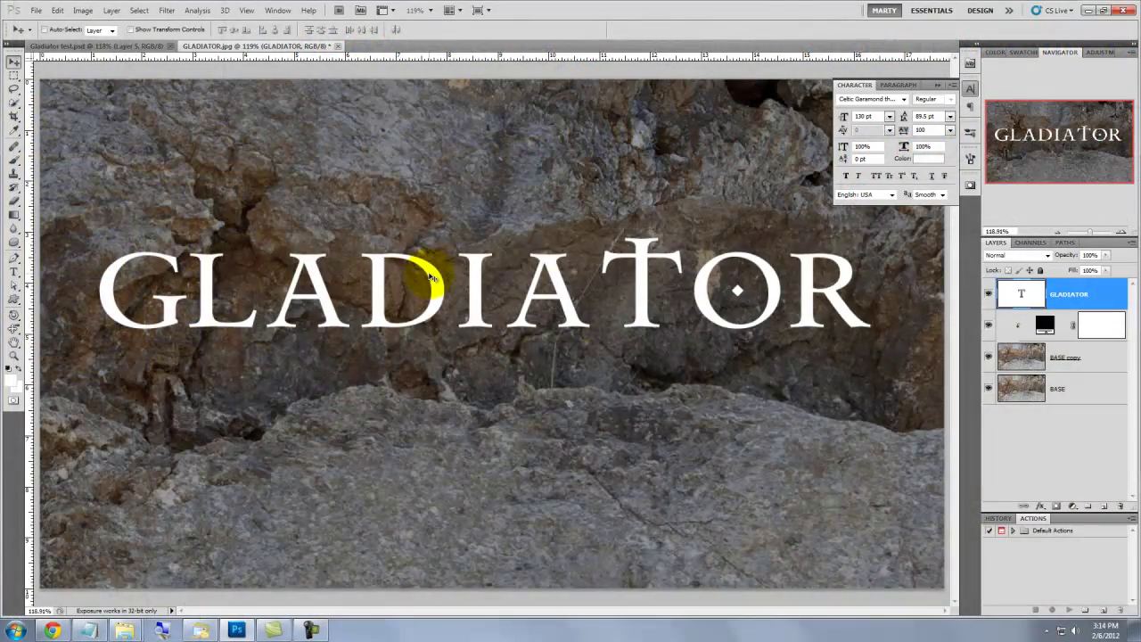
drag(435, 277, 455, 324)
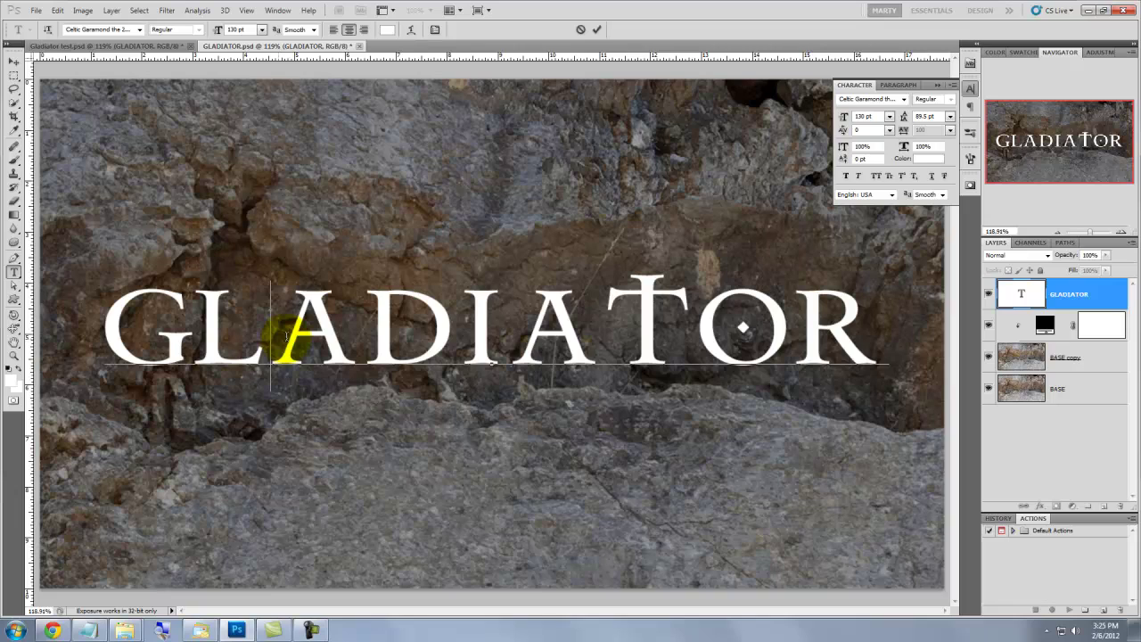
key(alt+Left)
key(alt+Left)
key(alt+Left)
key(alt+Left)
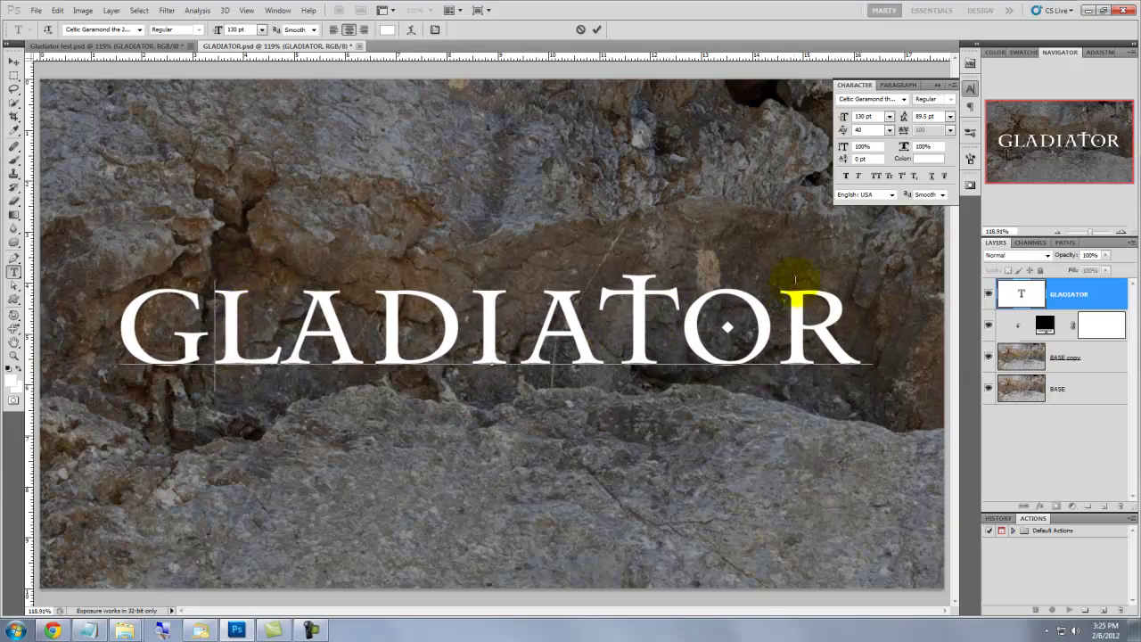
key(ctrl+Return)
key(v)
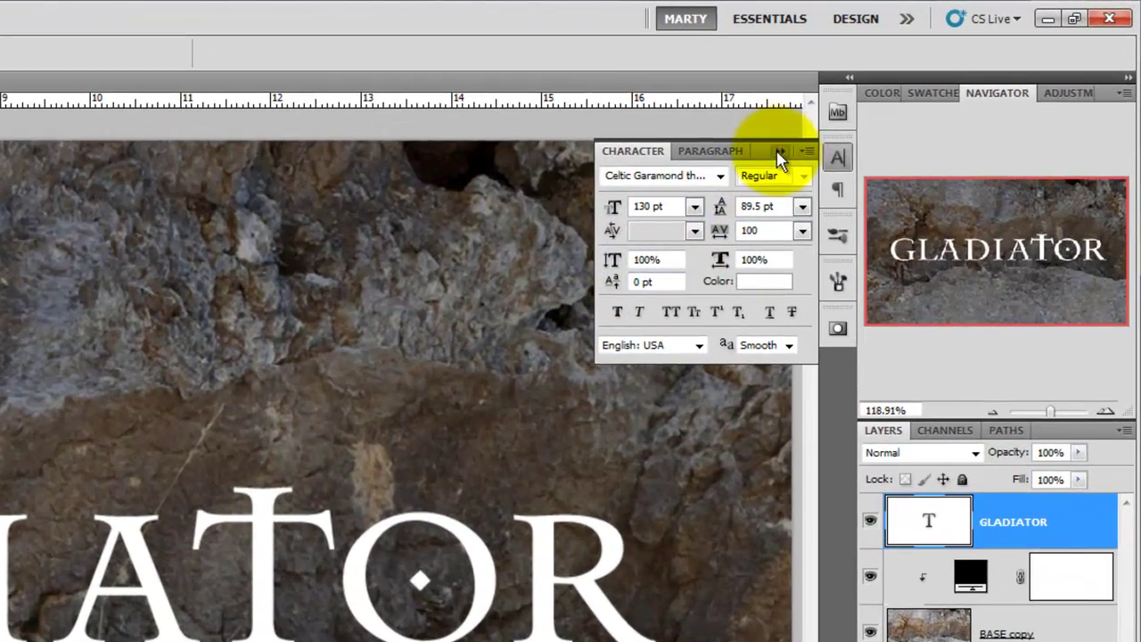
Step: Add an Outer Glow to GLADIATOR: Hard Mix blend, 27% opacity, black colour, 16 px size
click(908, 96)
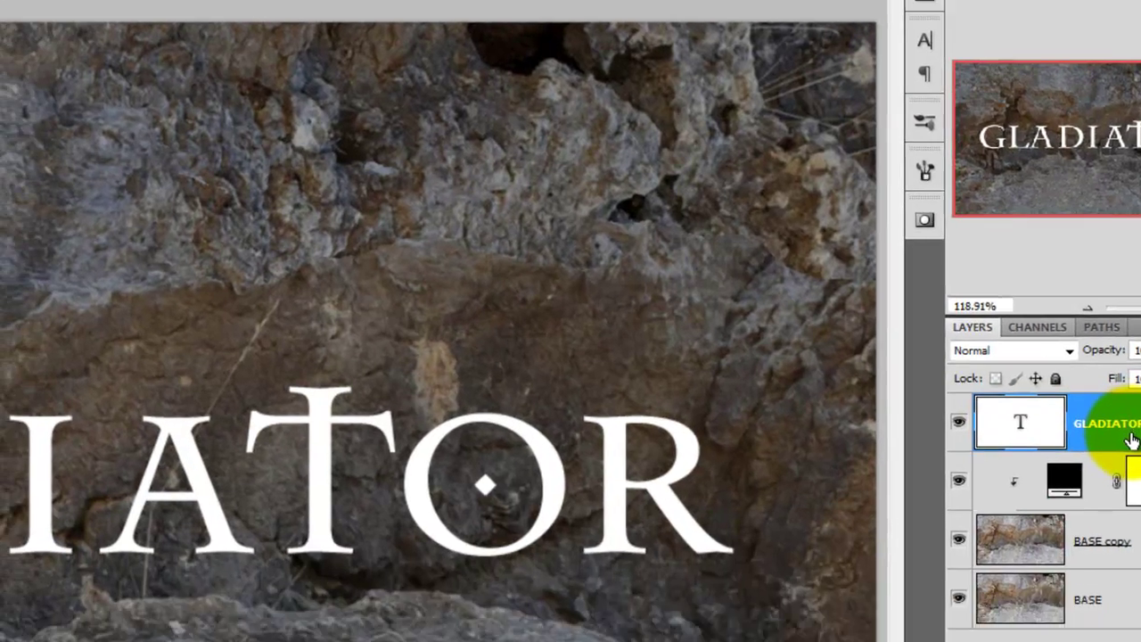
double_click(1039, 531)
click(446, 222)
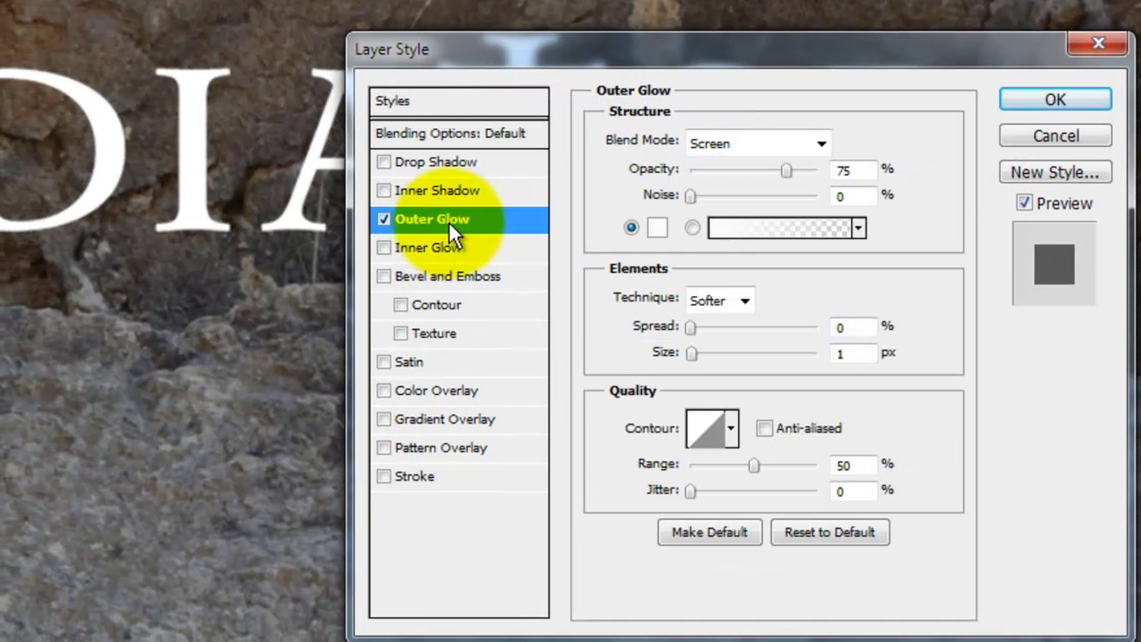
click(821, 144)
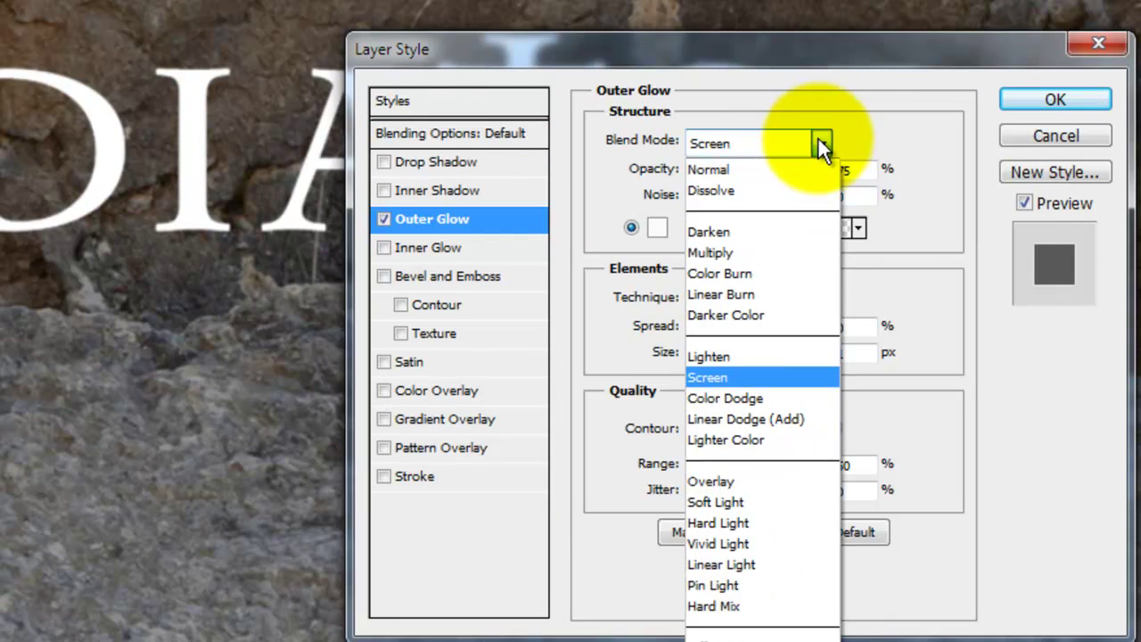
click(733, 608)
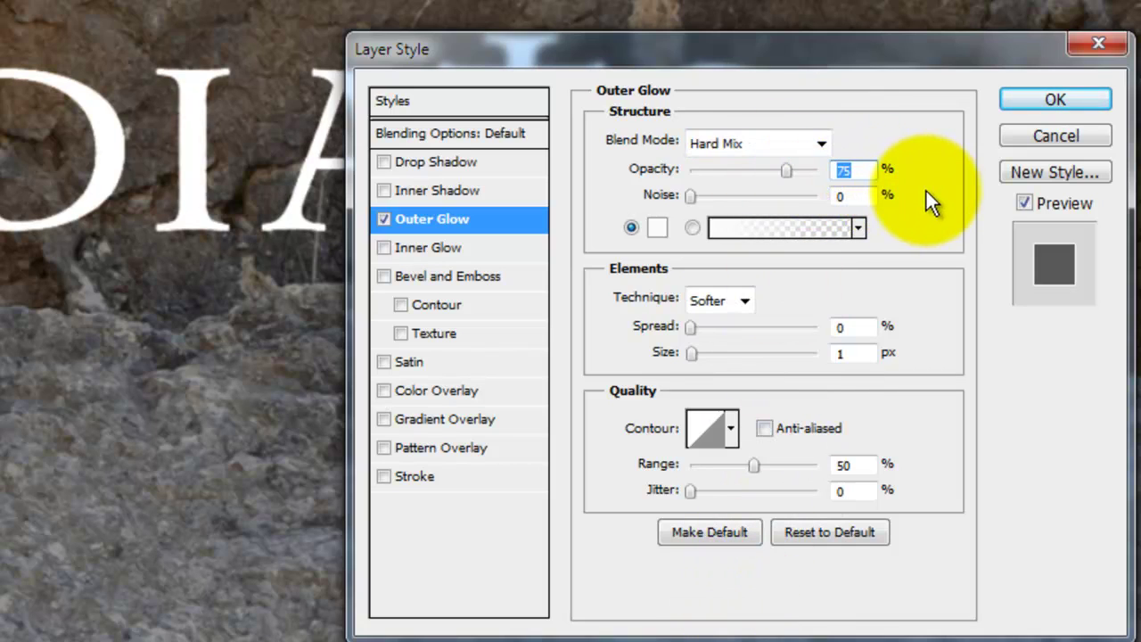
text(27)
key(Return)
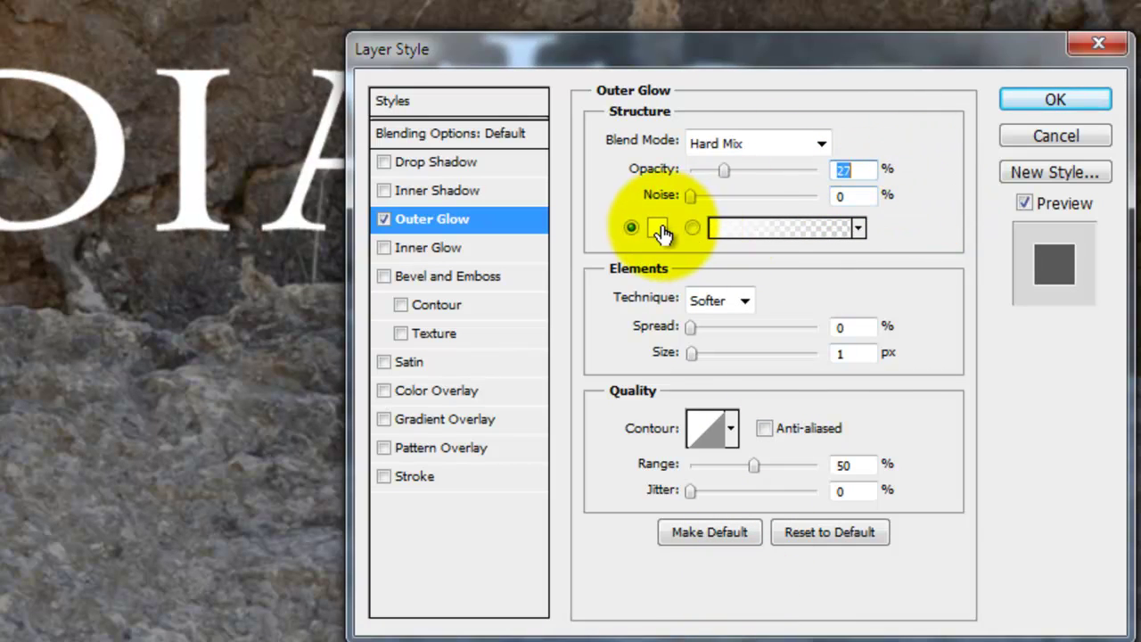
click(660, 230)
click(51, 310)
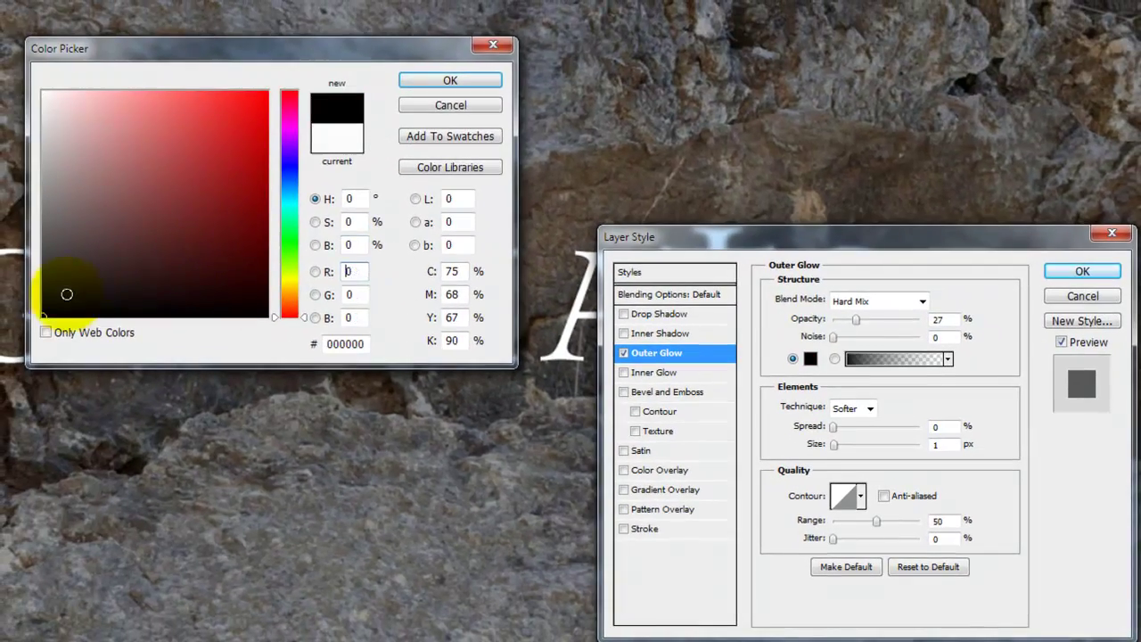
click(463, 83)
double_click(951, 445)
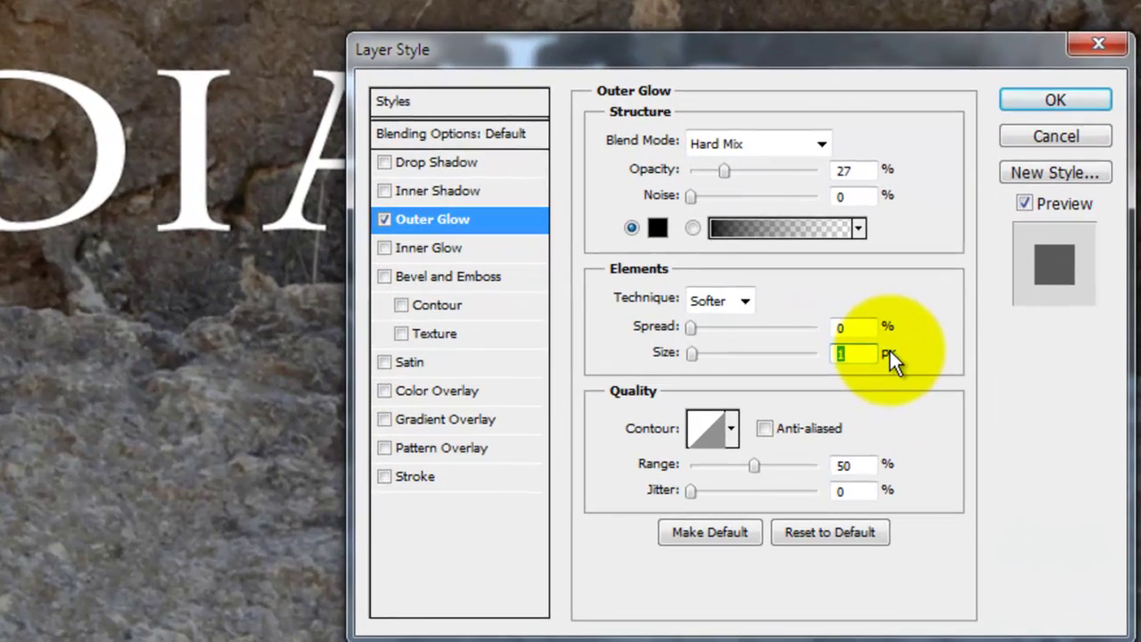
text(16)
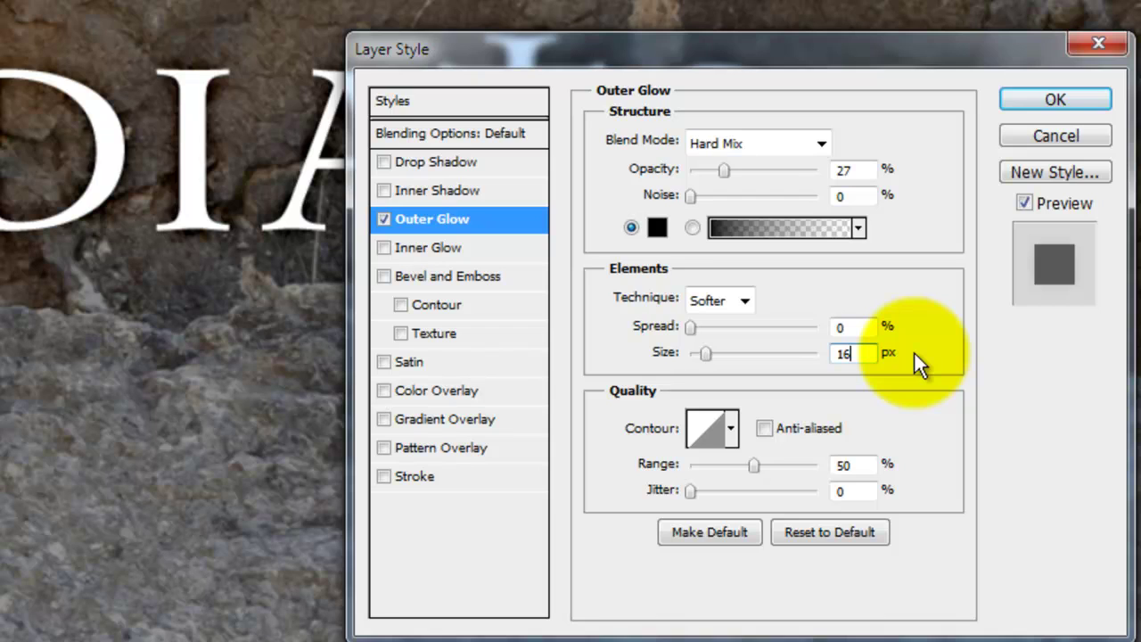
Step: Enable Bevel and Emboss with 1000% depth and 9 px size, plus a Gradient Overlay
click(450, 271)
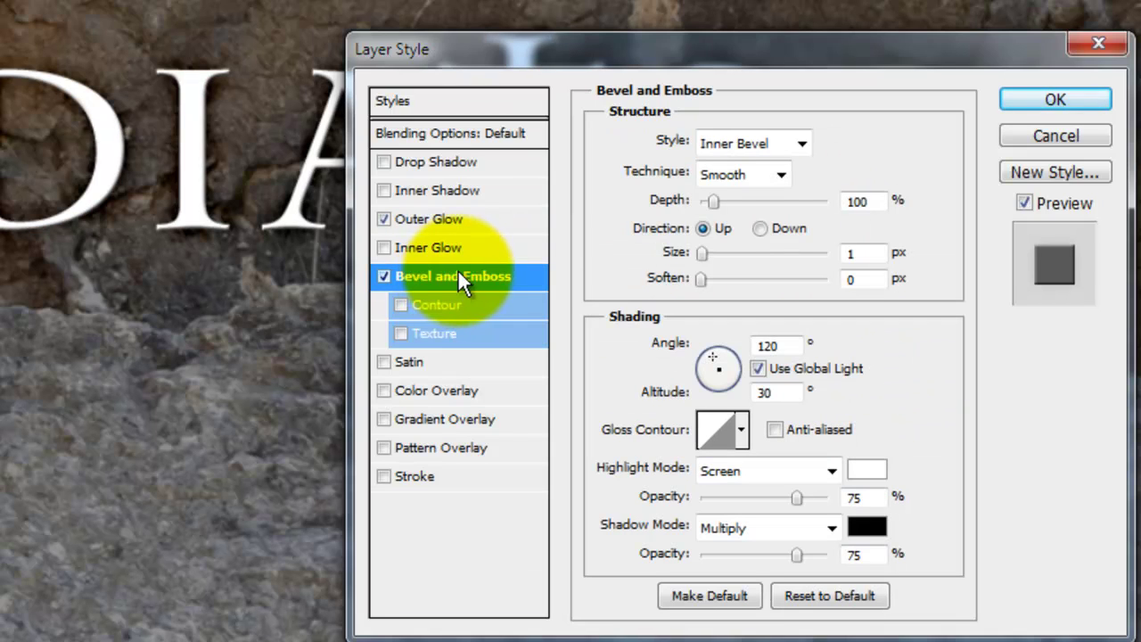
double_click(856, 201)
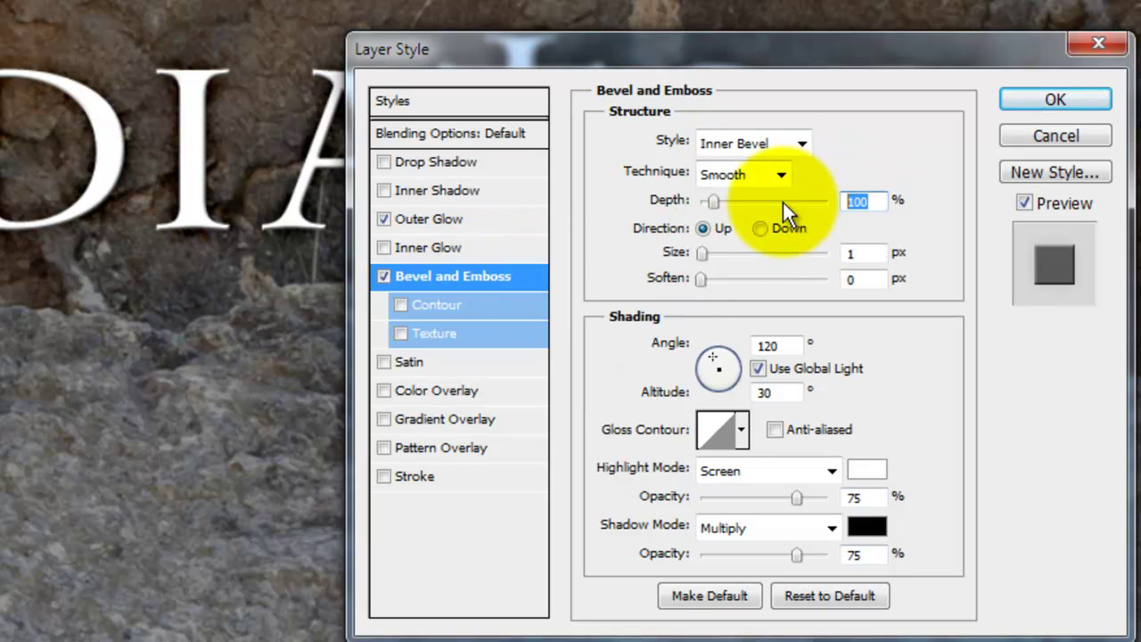
text(1000)
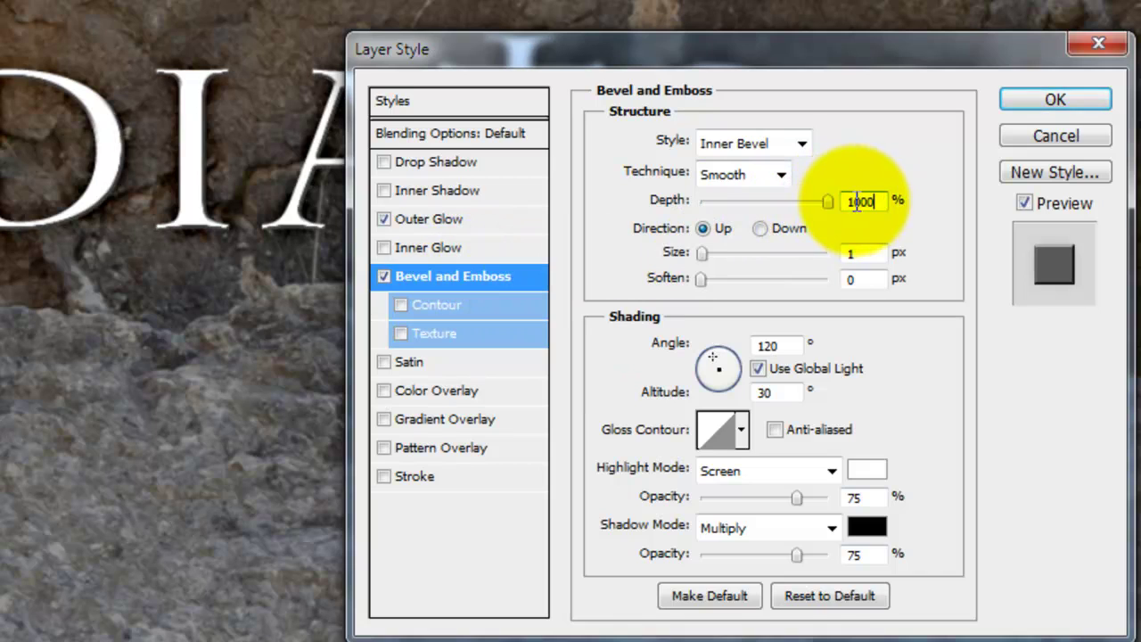
double_click(869, 255)
text(9)
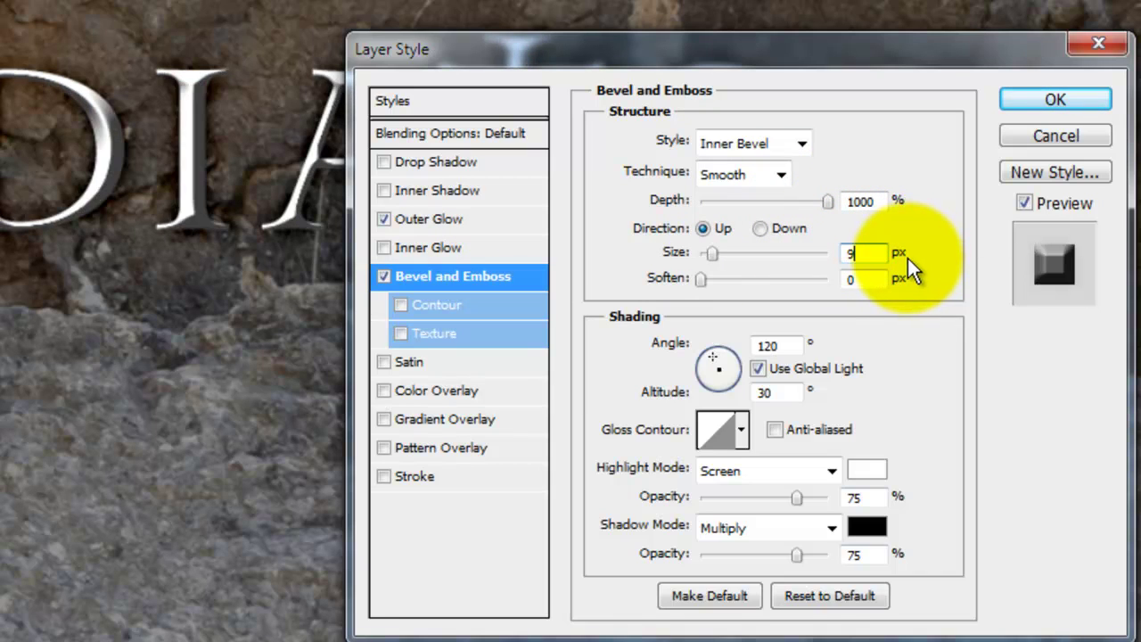
click(455, 419)
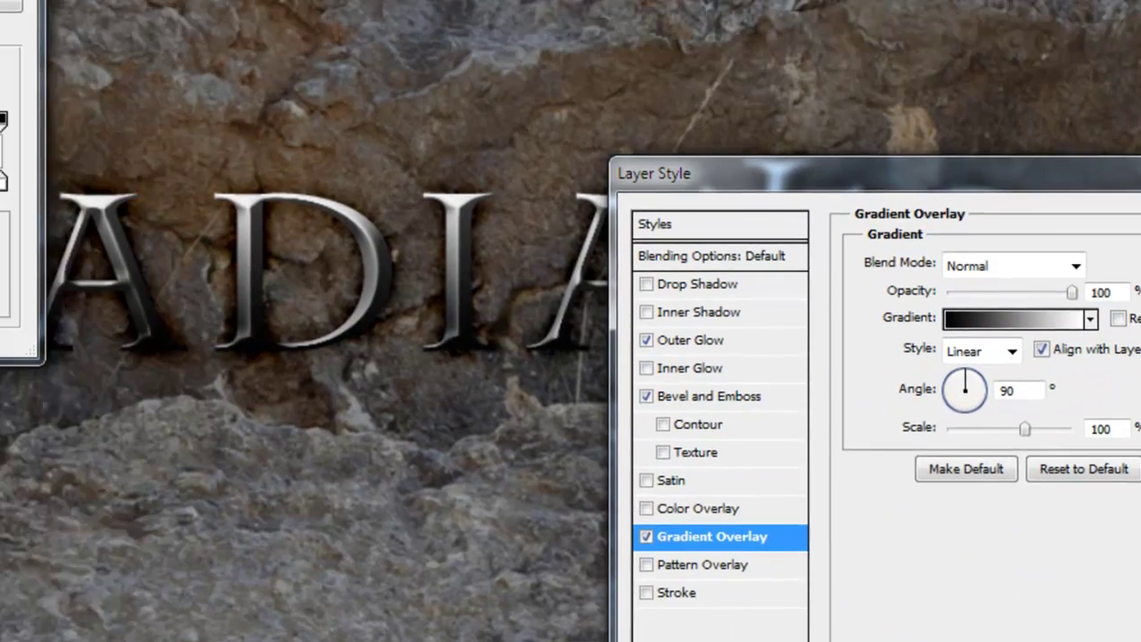
Step: Set the gradient's left colour stop to golden orange ffb400
click(758, 197)
click(116, 437)
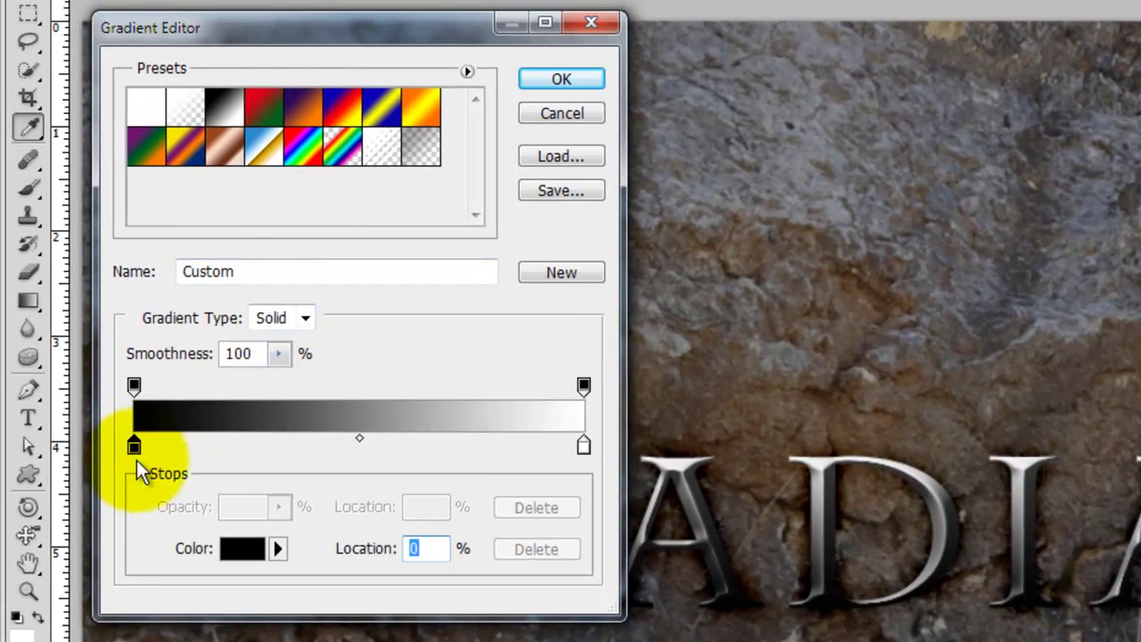
click(241, 551)
drag(841, 586, 767, 576)
text(ffb)
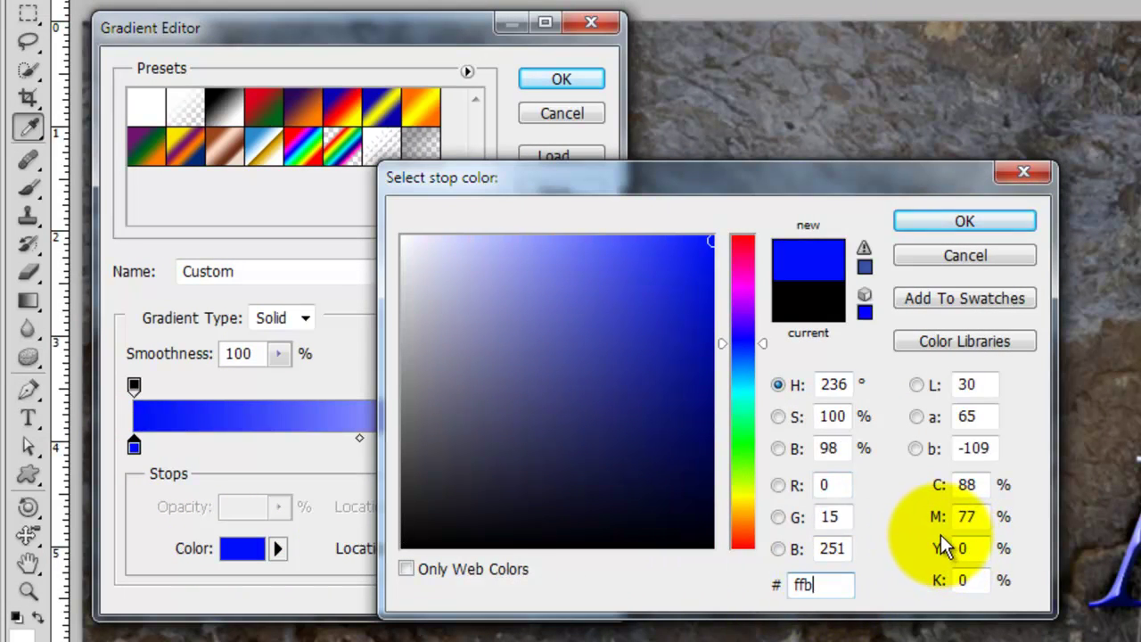
text(400)
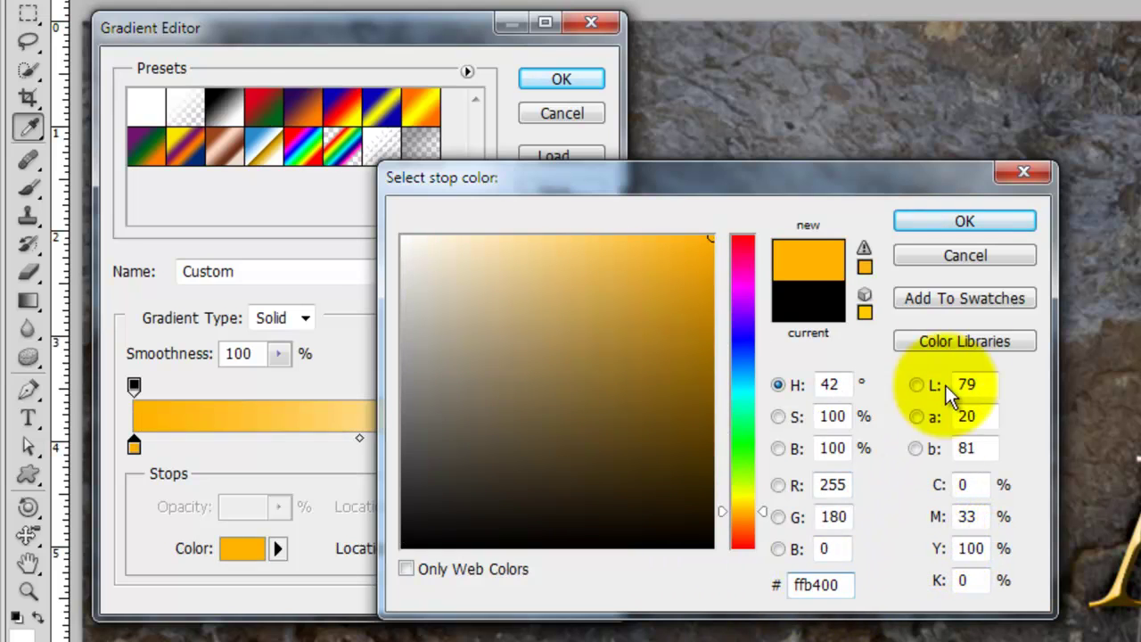
click(976, 223)
Step: Set the gradient's right colour stop to orange-red ff3600
click(583, 446)
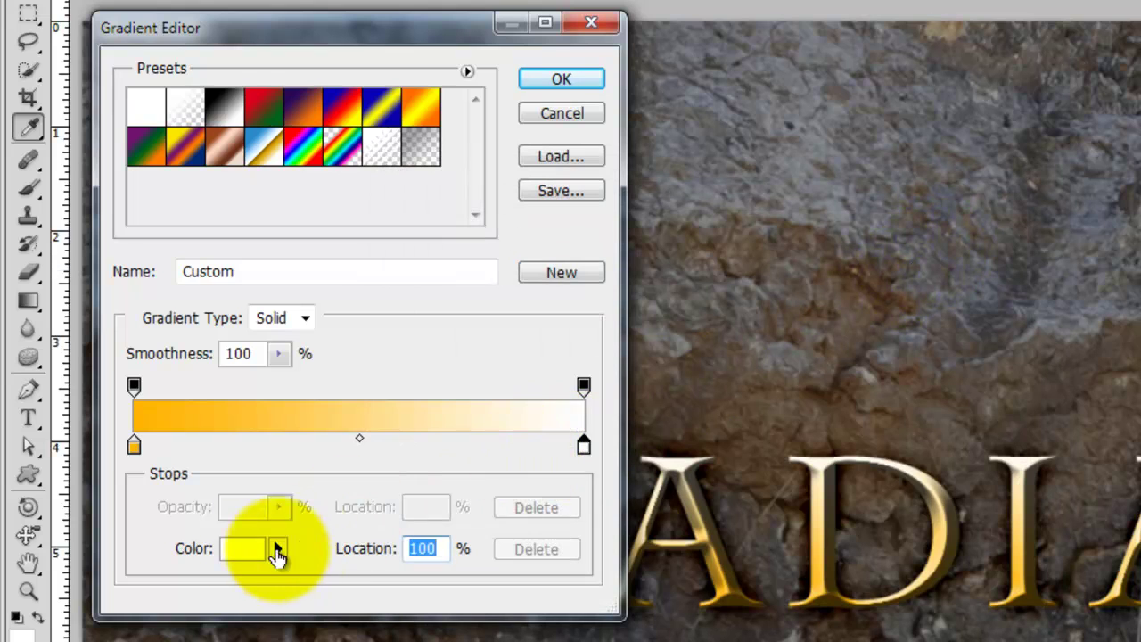
click(248, 548)
click(813, 584)
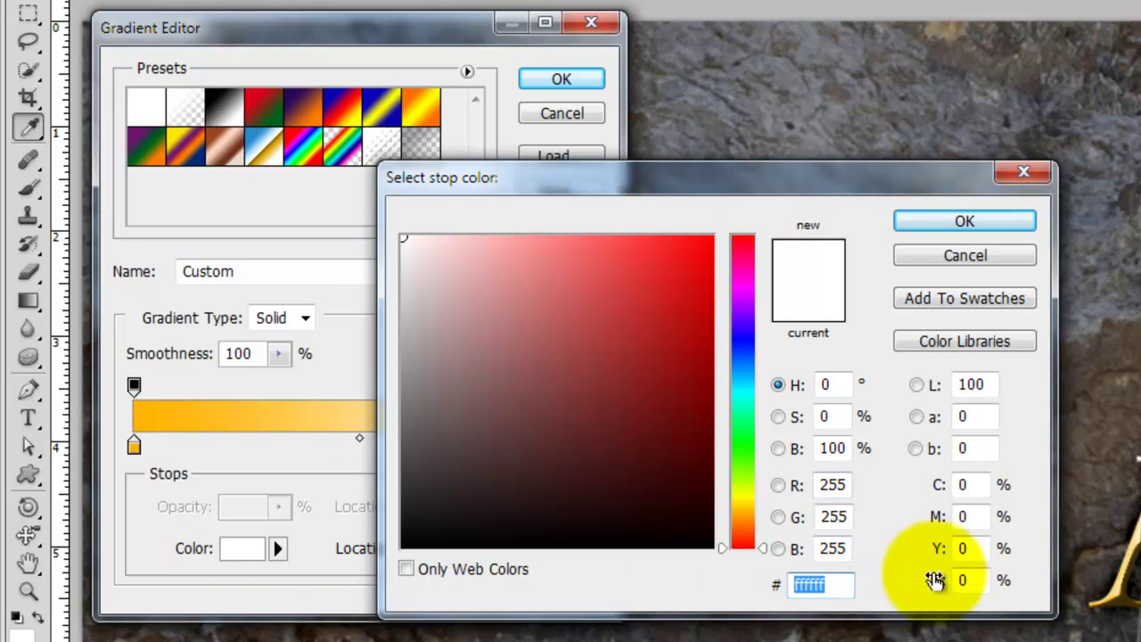
text(ff3600)
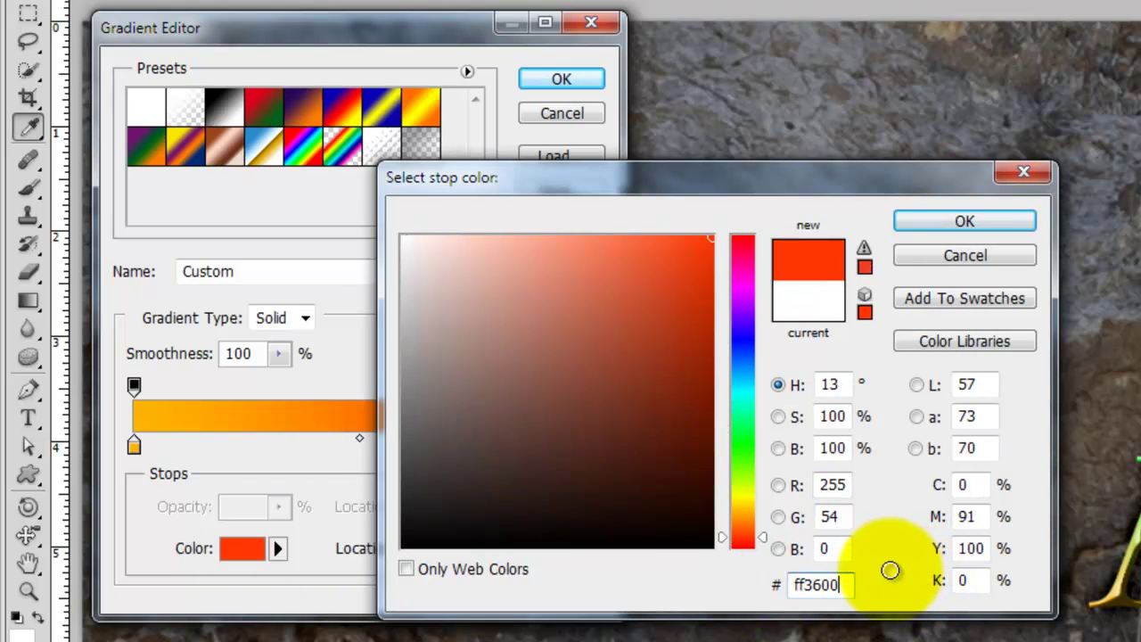
click(965, 222)
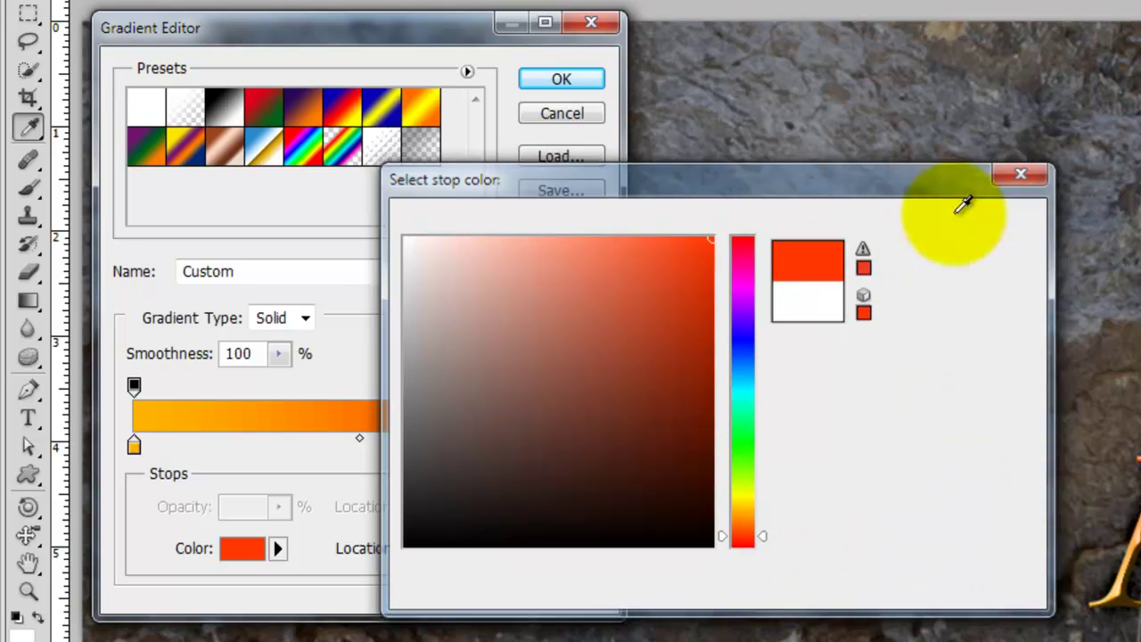
Step: Apply the text effects, then copy the rock inside the GLADIATOR letters to Layer 1 above the text
click(578, 82)
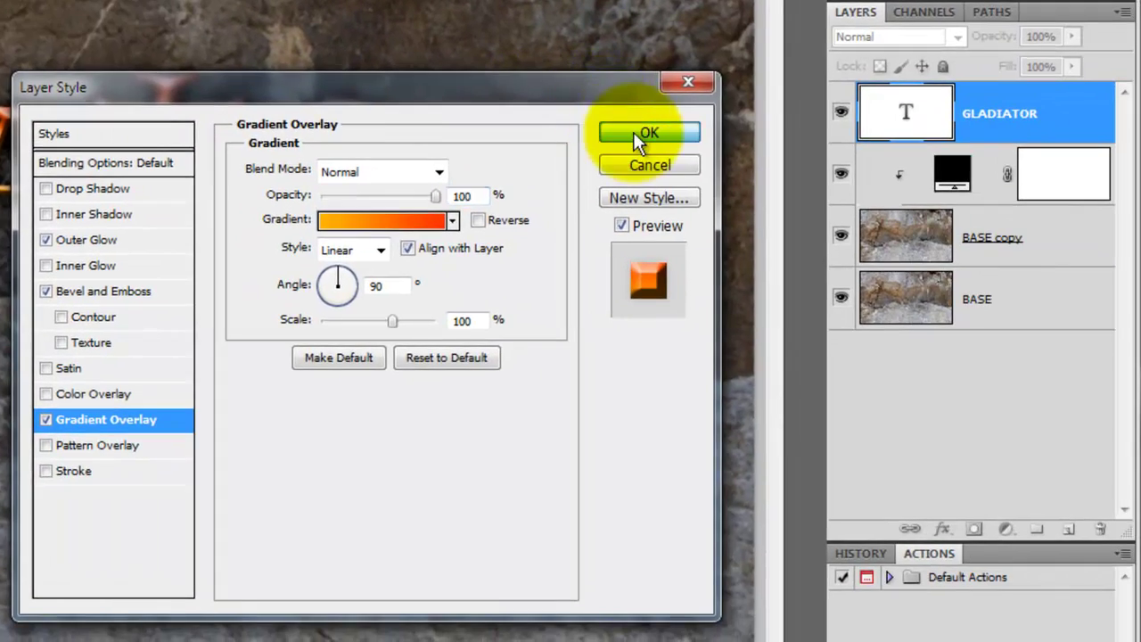
click(633, 132)
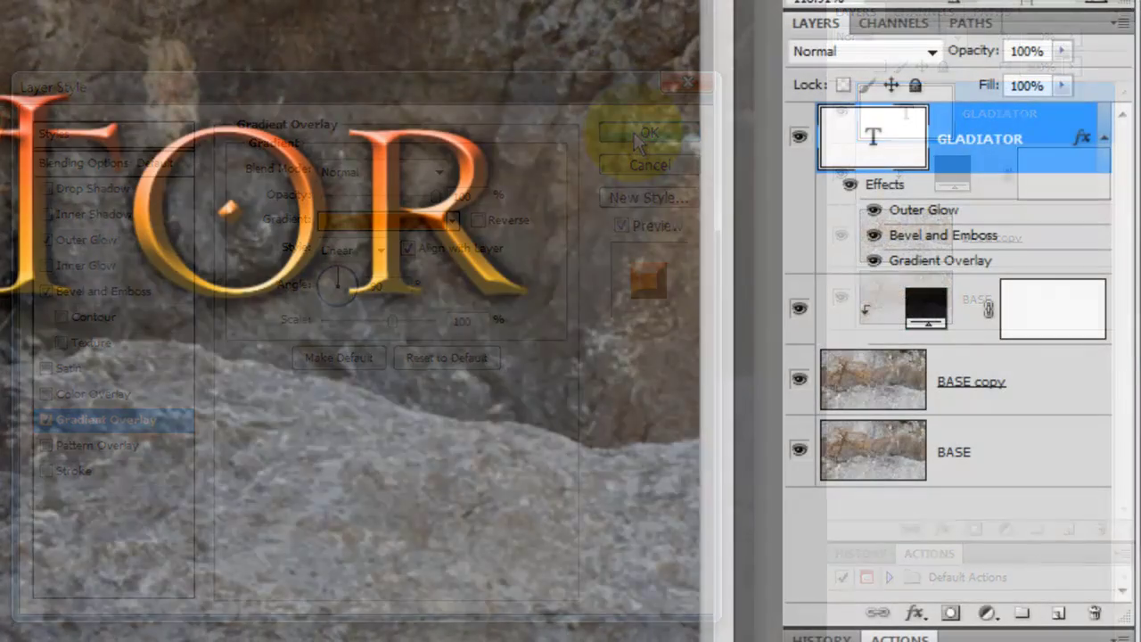
ctrl+click(911, 117)
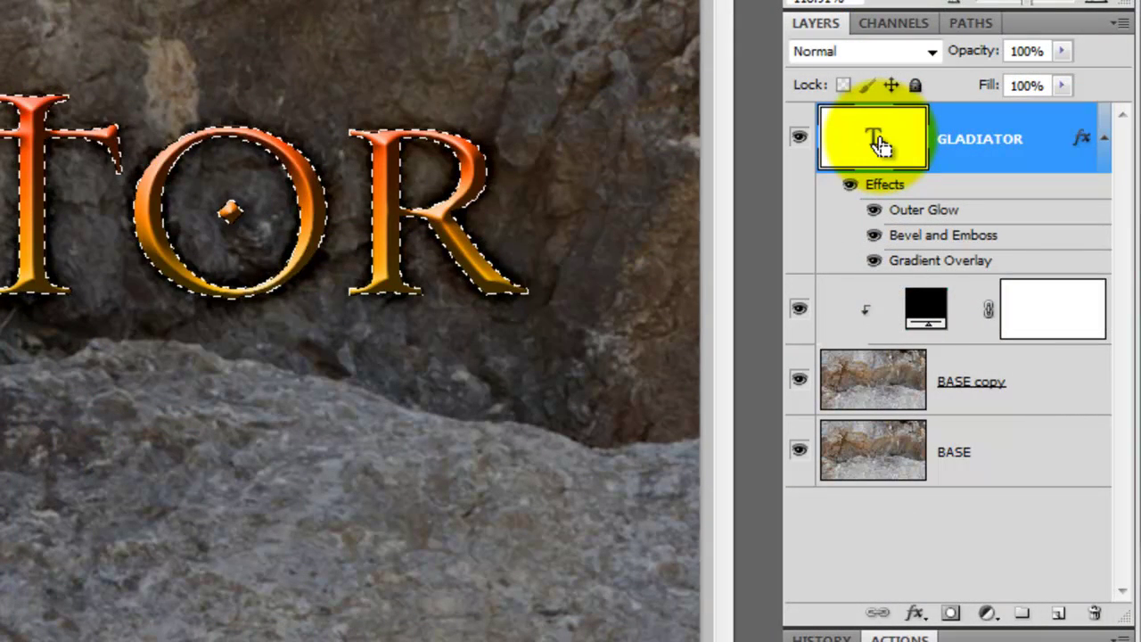
click(870, 455)
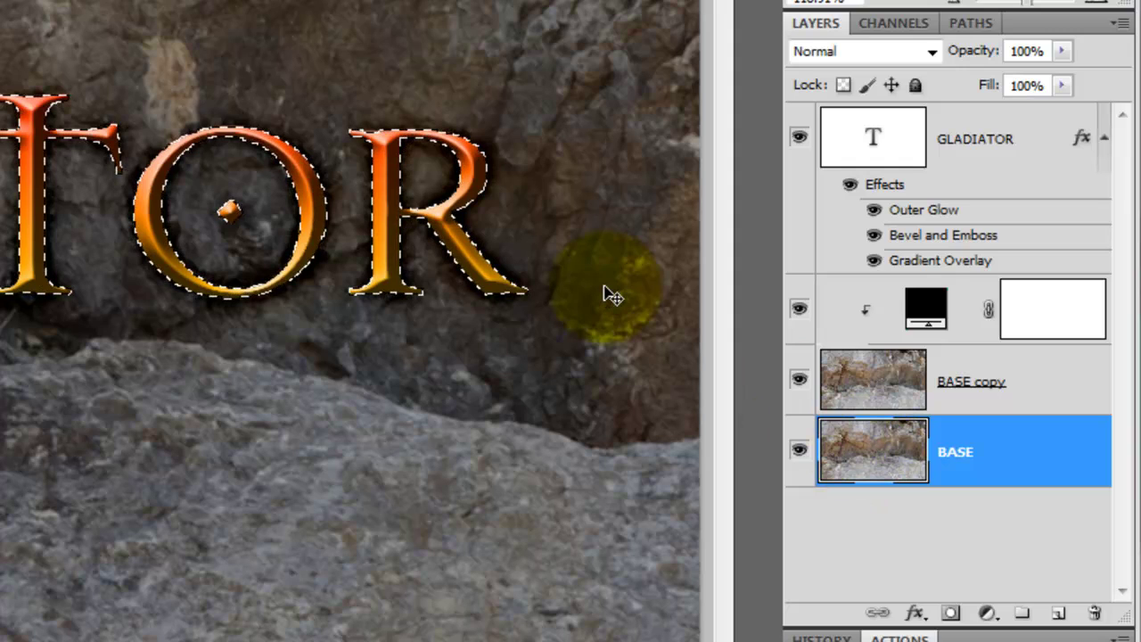
key(ctrl+j)
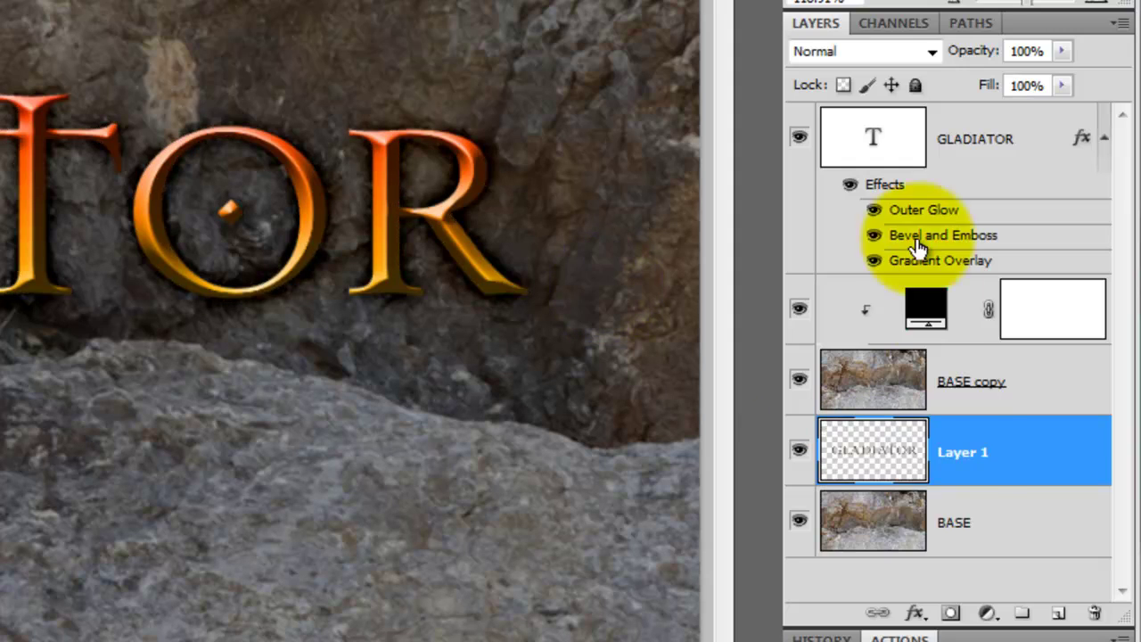
drag(955, 453, 965, 108)
click(929, 46)
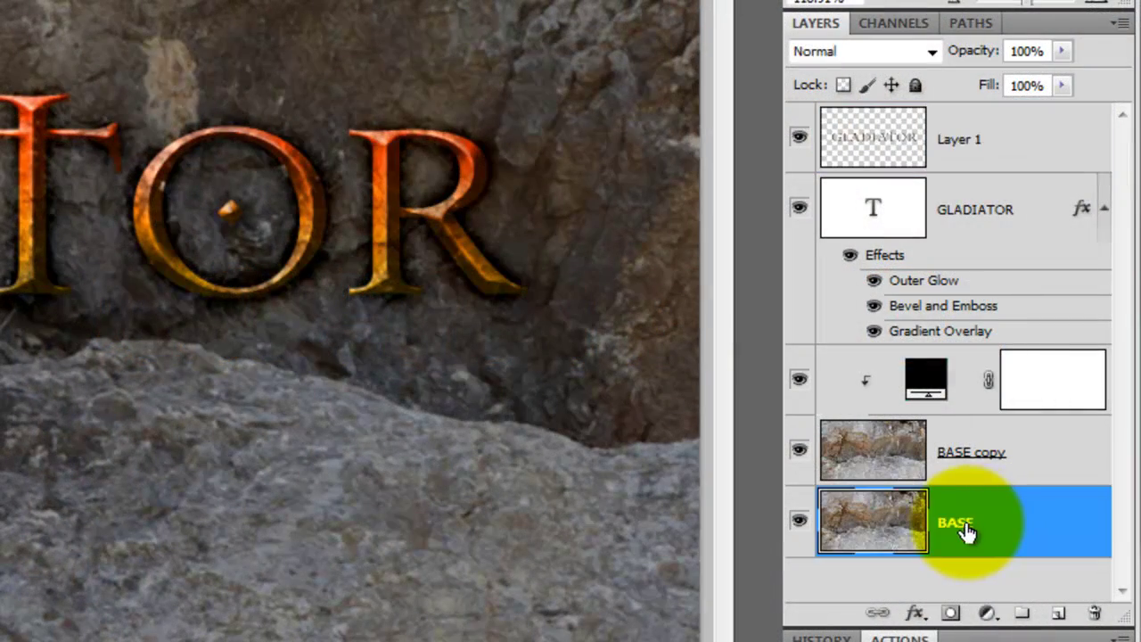
Step: Solo BASE, mask it to the selected upper rock, and move it above the BASE copy layers
alt+click(800, 525)
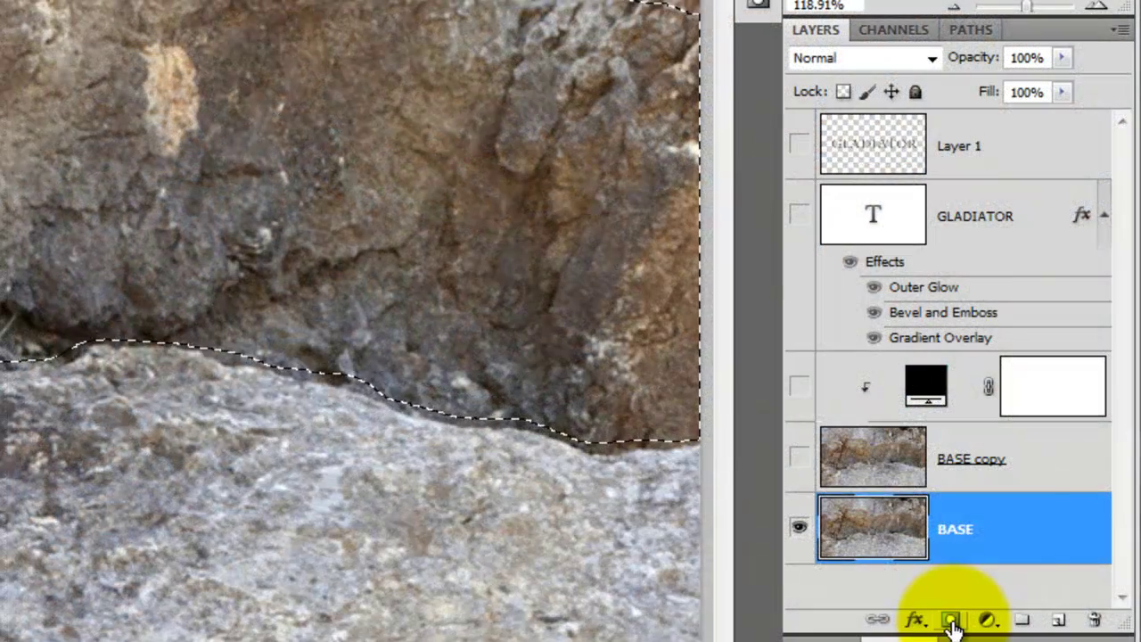
click(953, 622)
drag(879, 548, 887, 361)
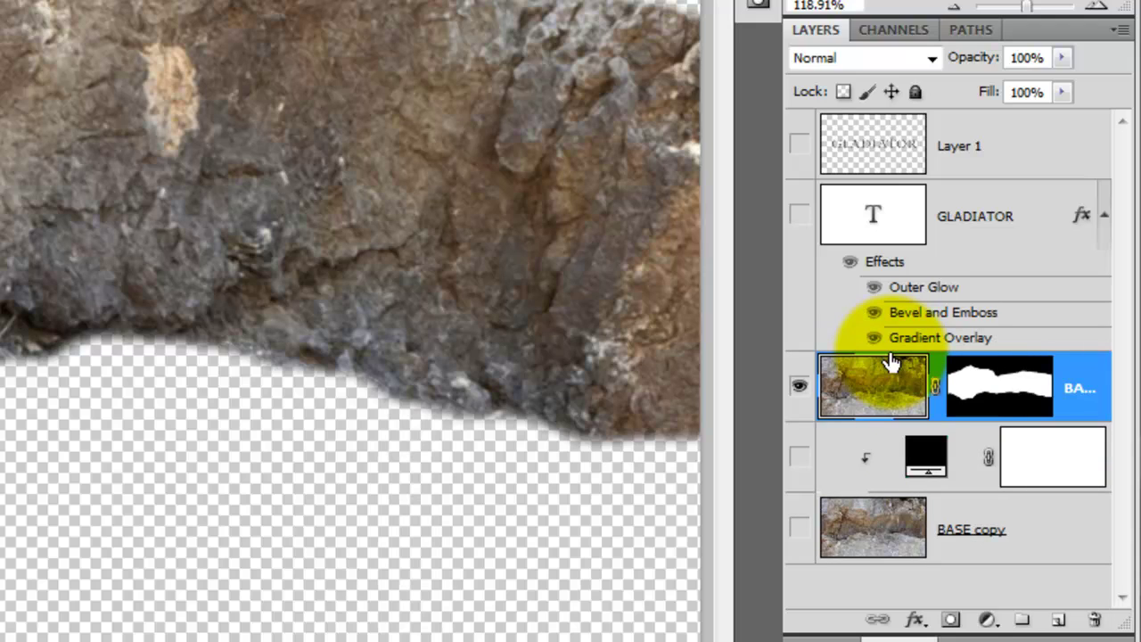
Step: Show all layers again and set the BASE layer's blend mode to Overlay
alt+click(800, 386)
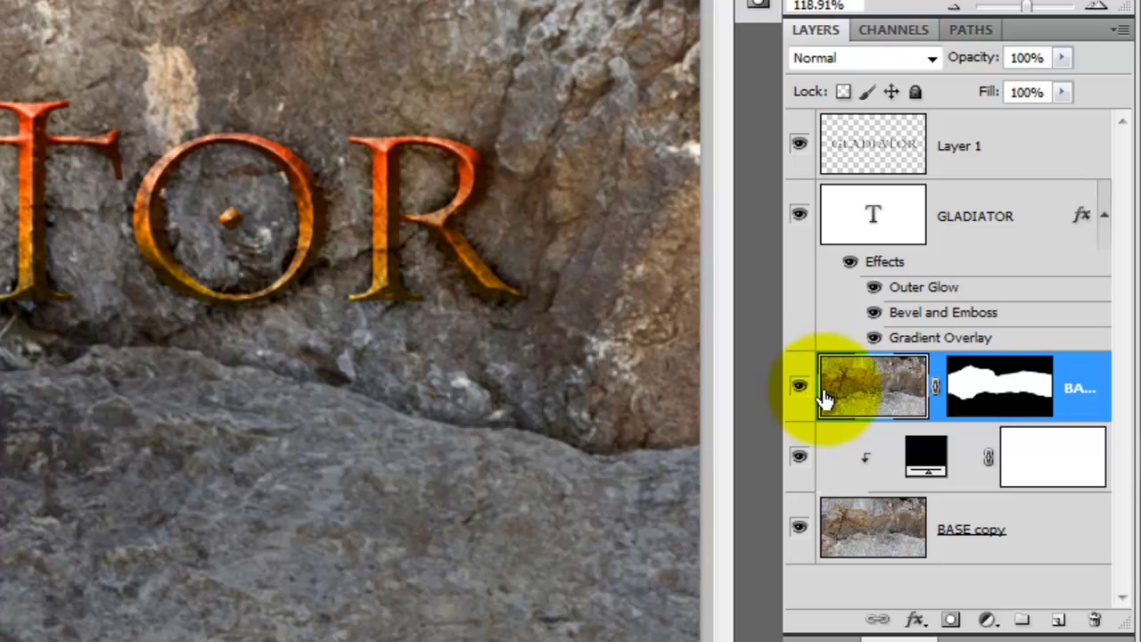
click(931, 55)
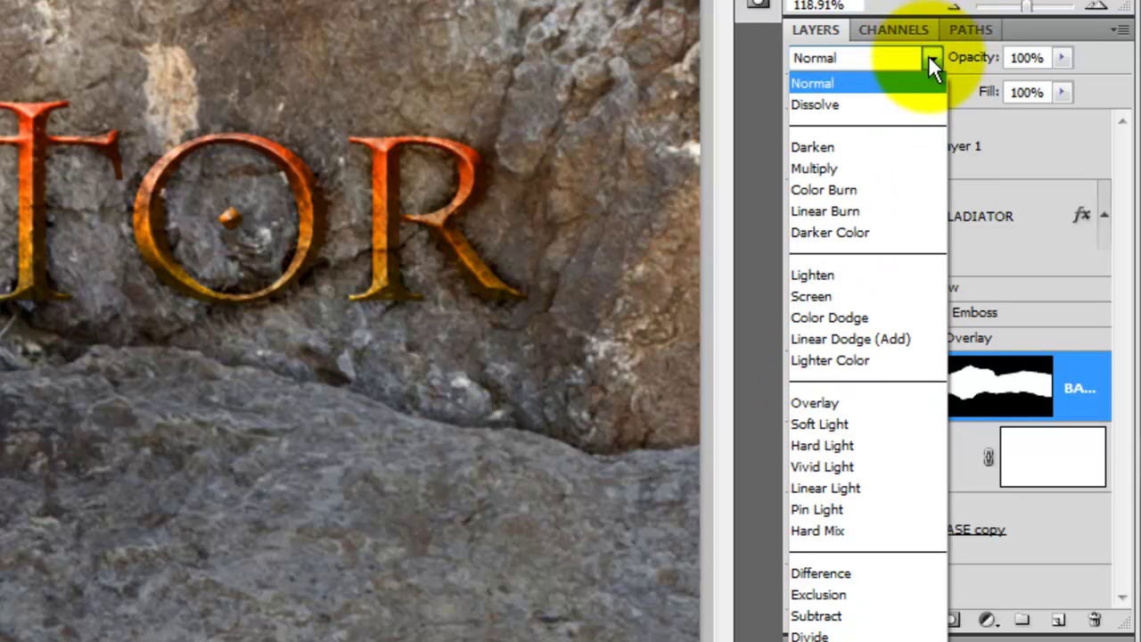
click(843, 404)
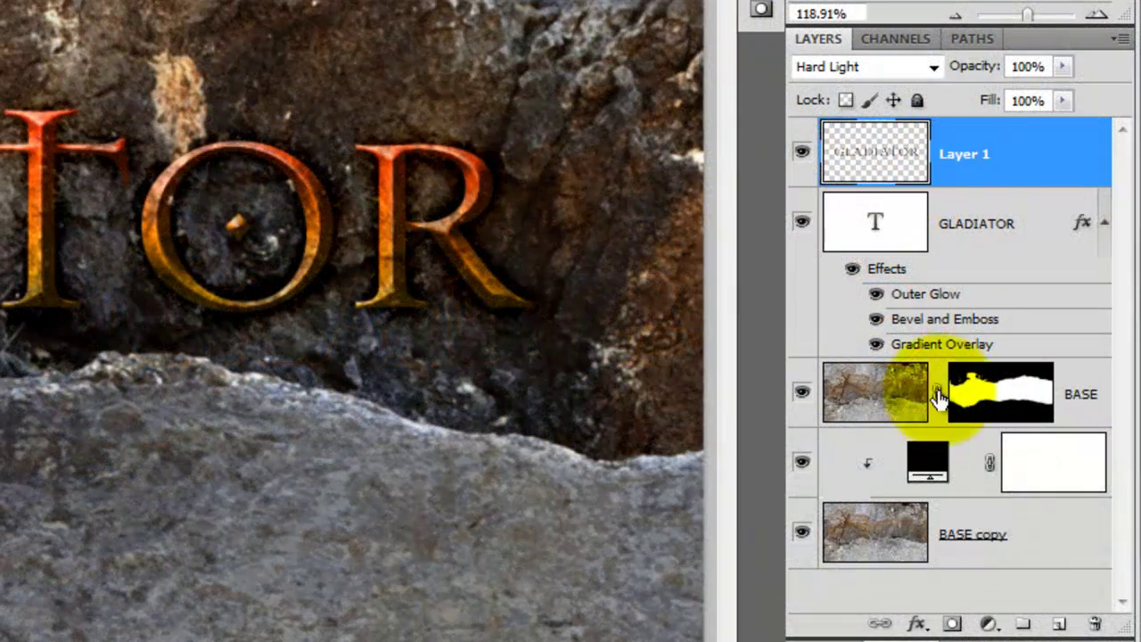
Step: Add an Outer Glow to Layer 1 with a black glow colour
click(917, 625)
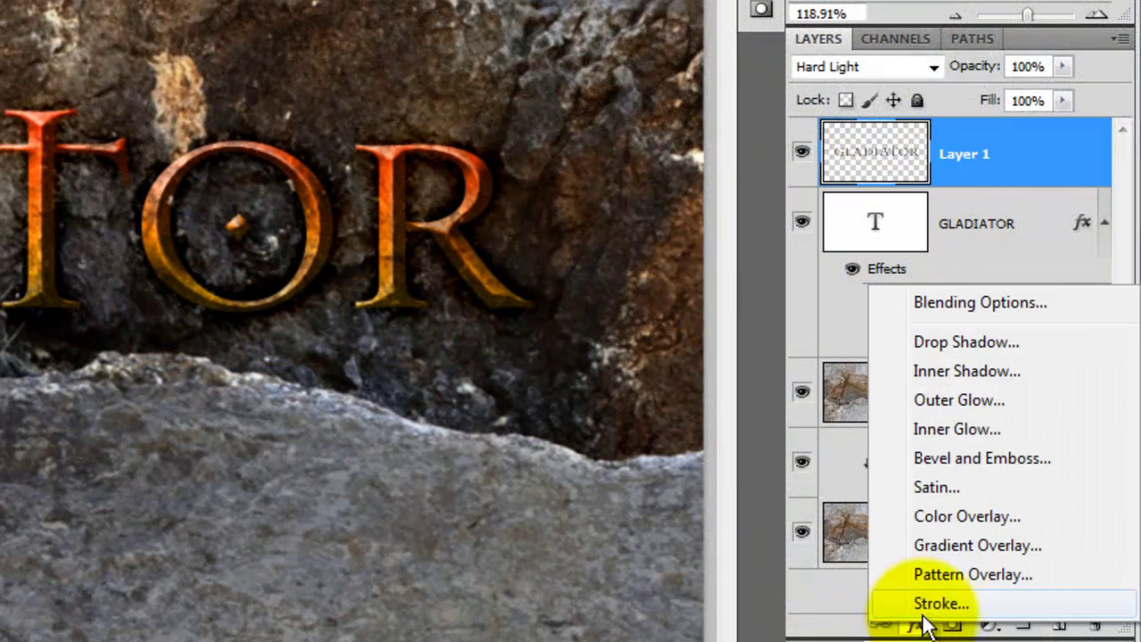
click(960, 394)
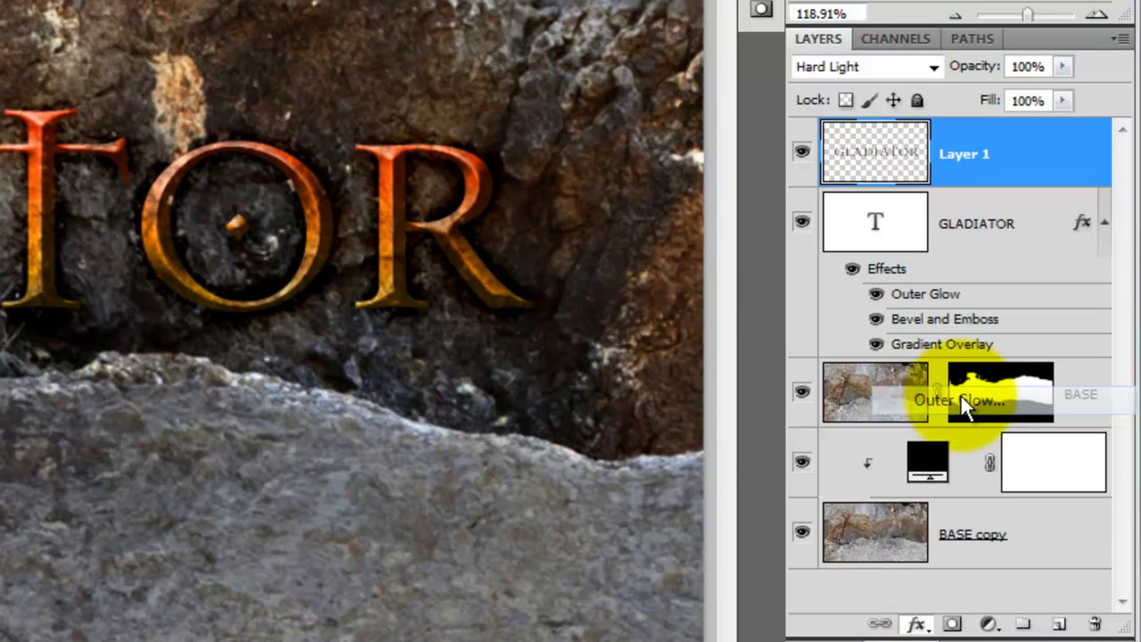
mouse_move(567, 453)
mouse_down()
mouse_move(557, 57)
mouse_move(580, 90)
mouse_up()
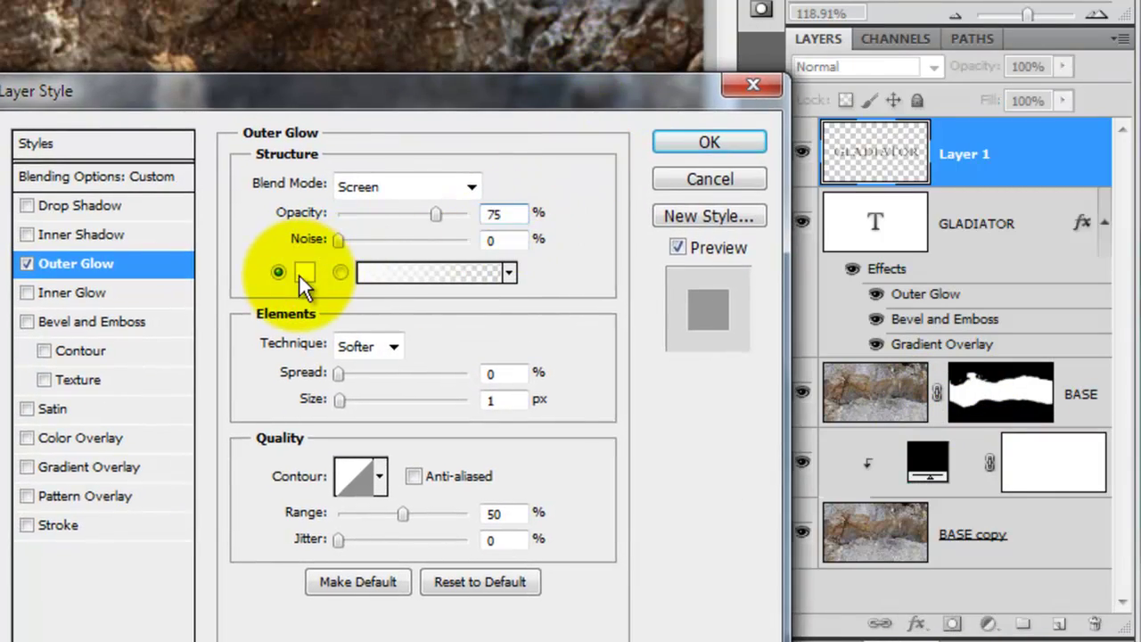
click(298, 274)
drag(191, 479, 71, 507)
click(883, 102)
Step: Set Layer 1's glow to Soft Light blend, 50% opacity and 18 px size
click(814, 121)
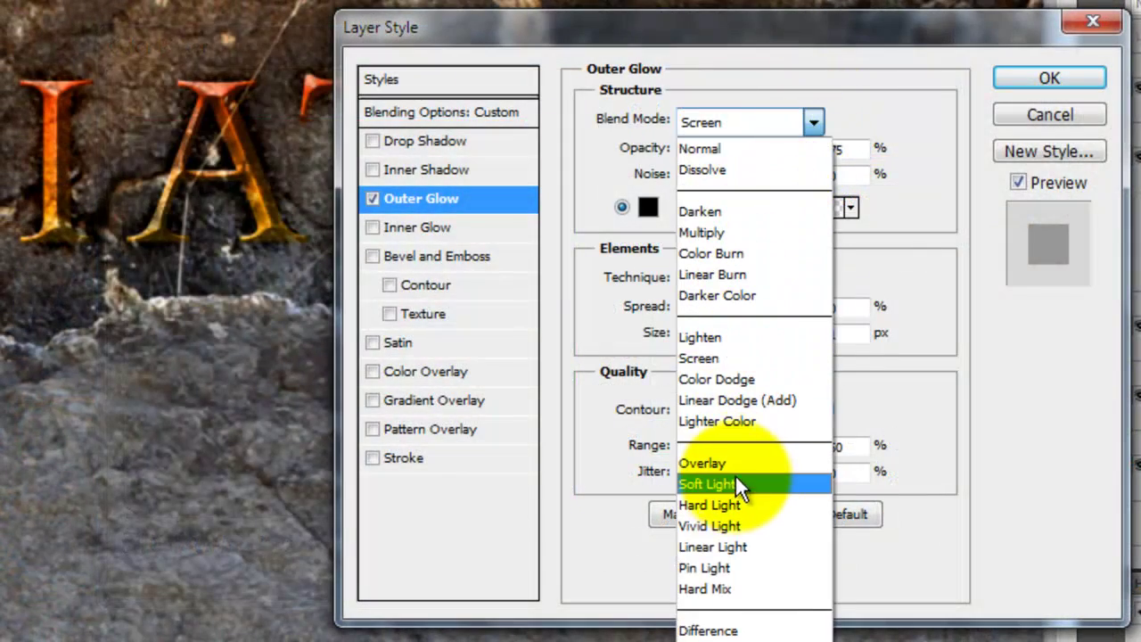
click(734, 484)
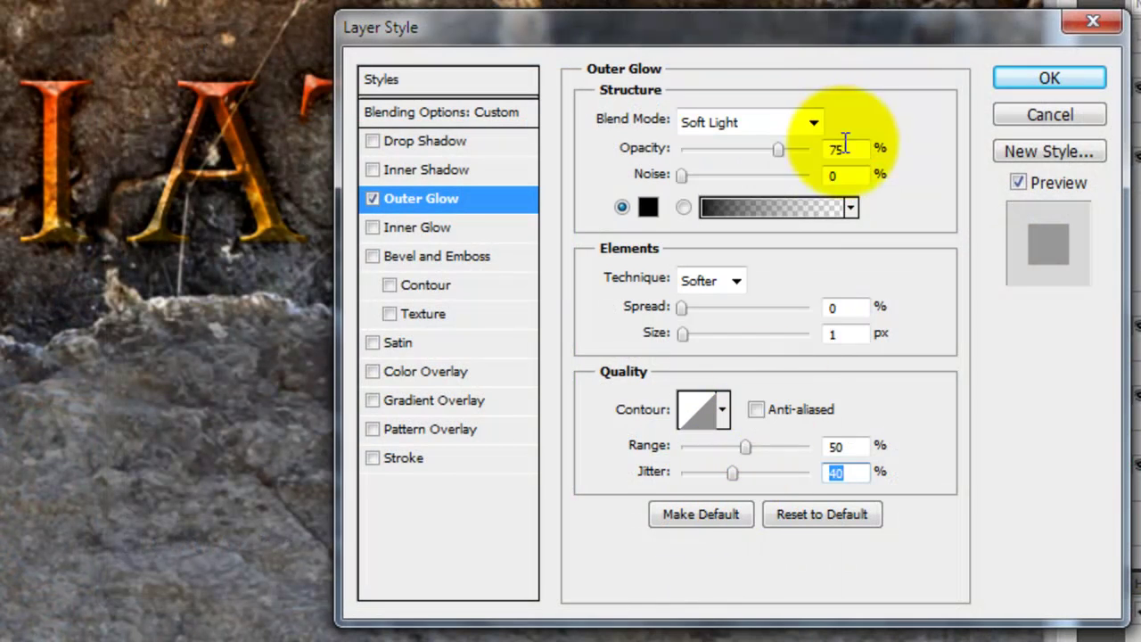
click(775, 148)
text(50)
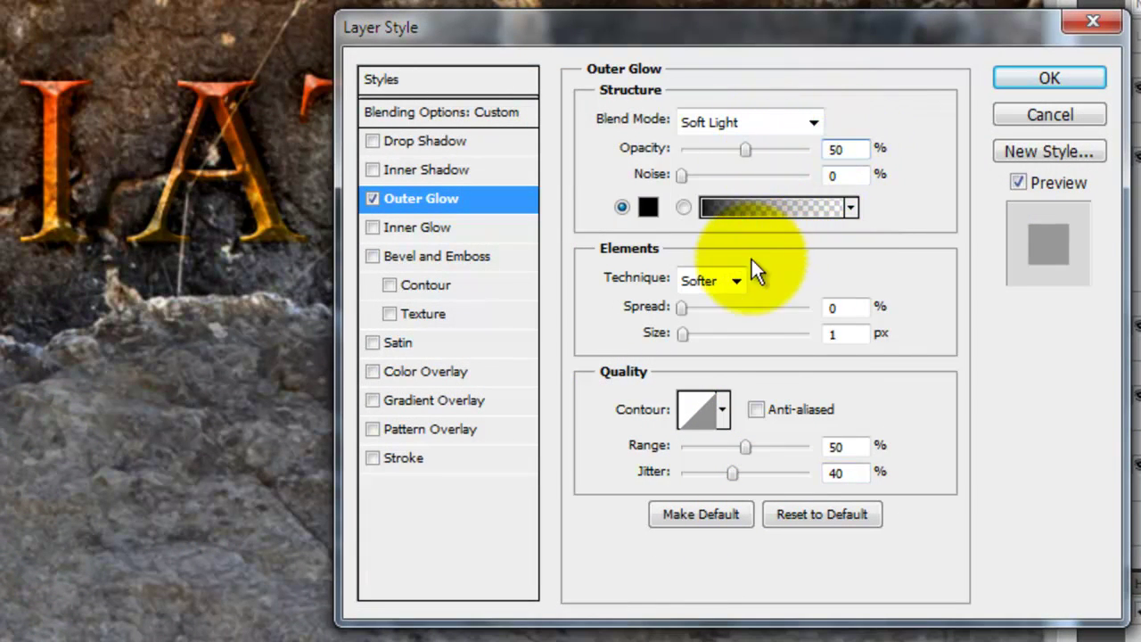
text(18)
key(Tab)
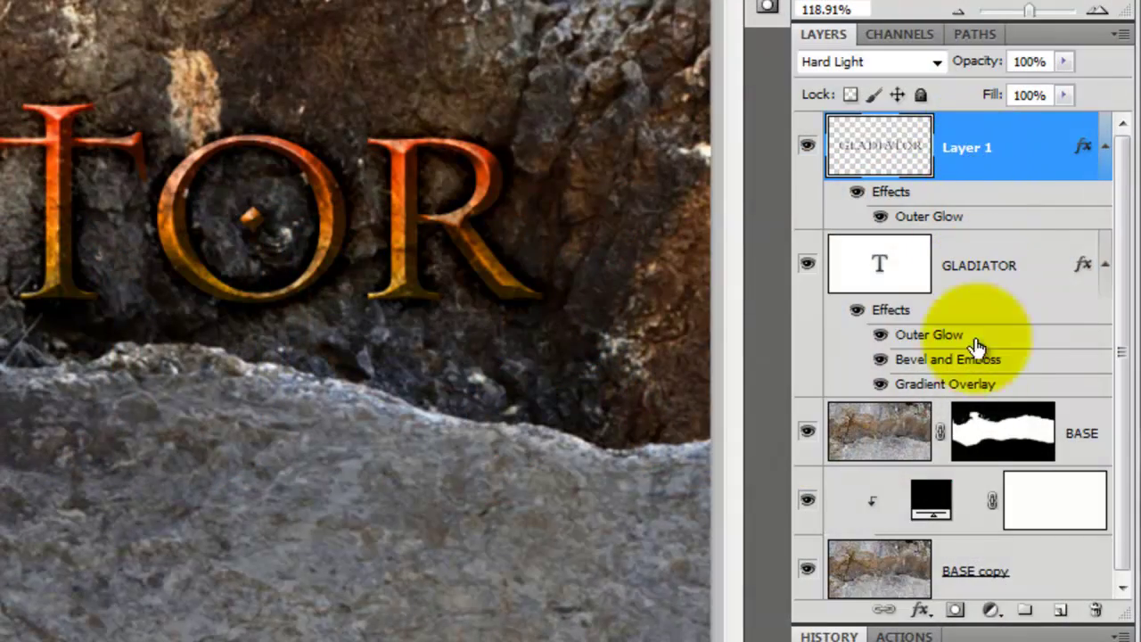
Step: Add a white layer mask to Layer 1 and zoom in closely on the letters IAT
click(955, 610)
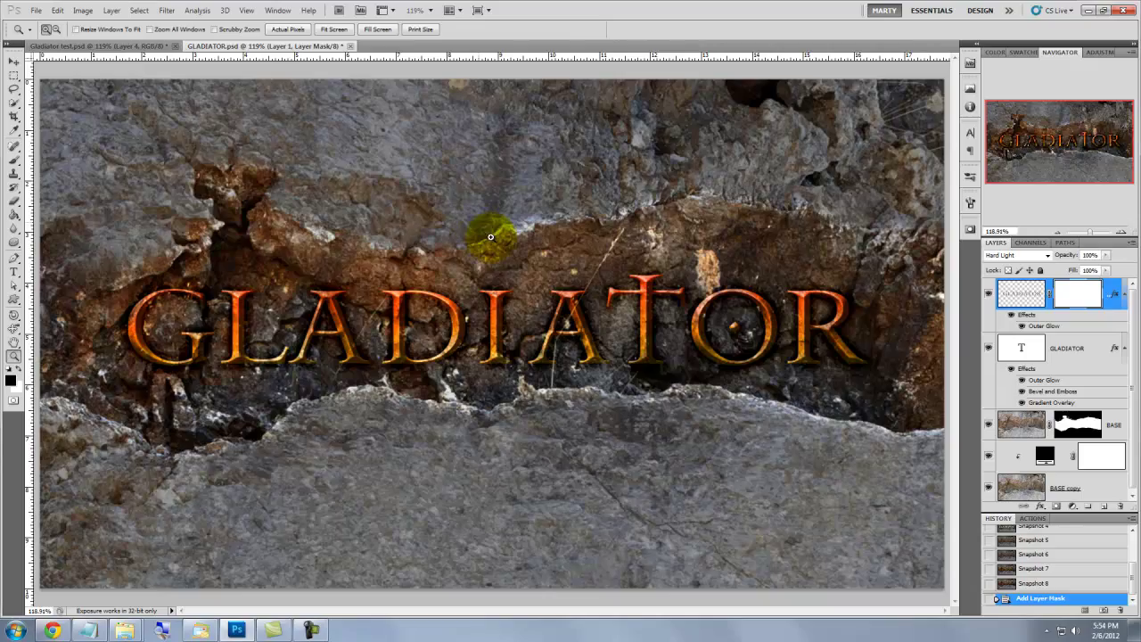
drag(479, 218, 673, 415)
key(b)
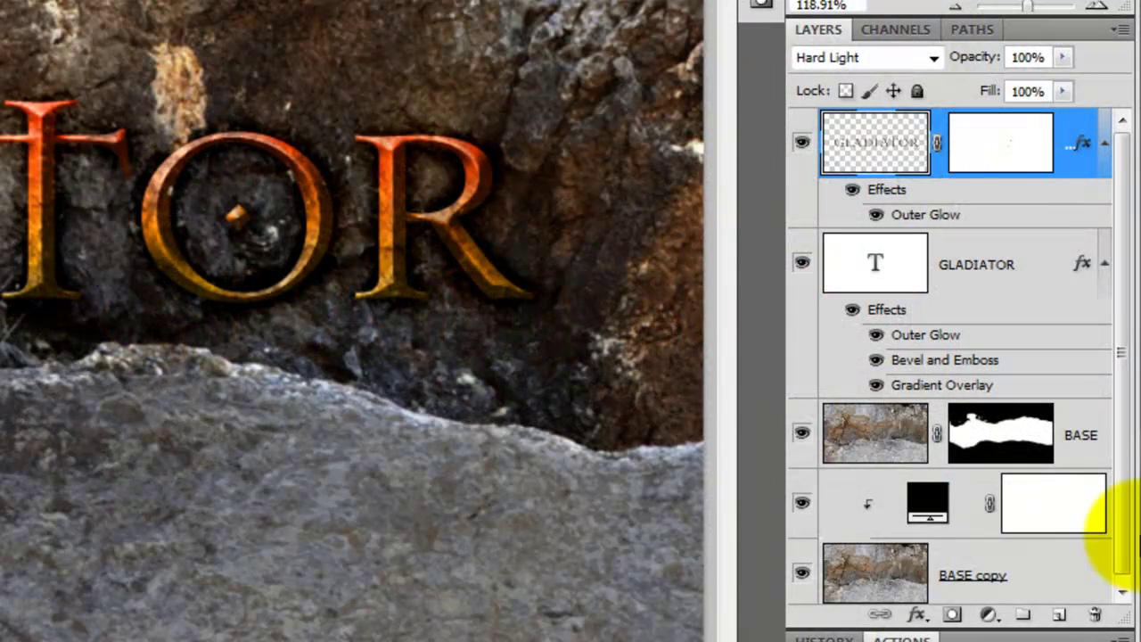
Step: Stamp all visible layers into a new merged Layer 2 with Ctrl+Alt+Shift+E
key(ctrl+shift+alt+e)
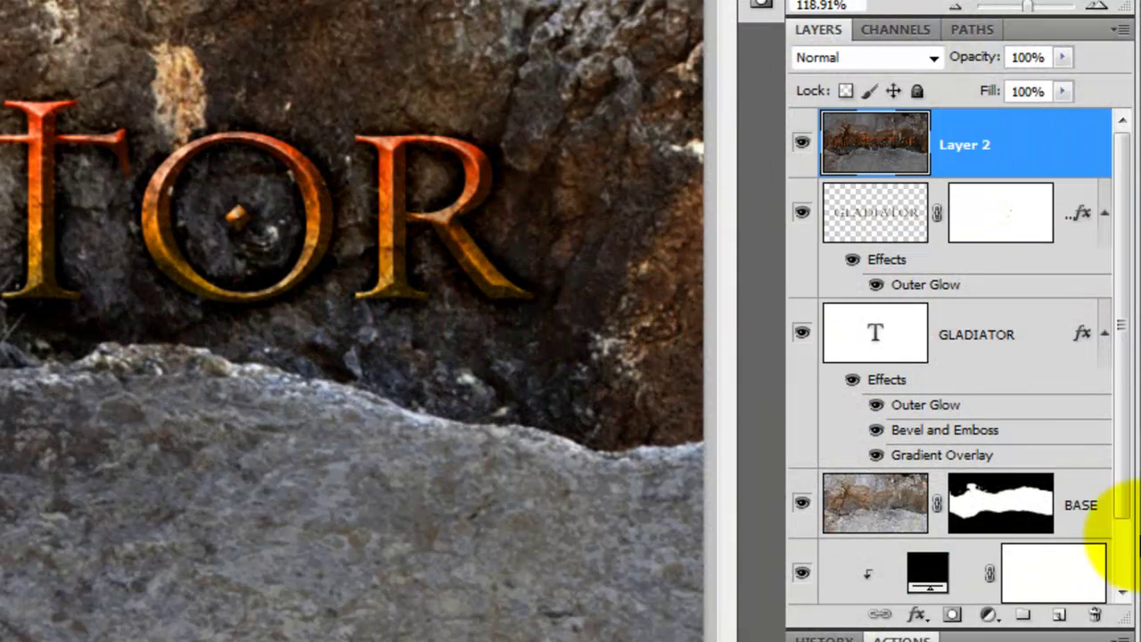
Step: Select the GLADIATOR letters and apply Levels with input white 138 and output black 18
ctrl+click(854, 218)
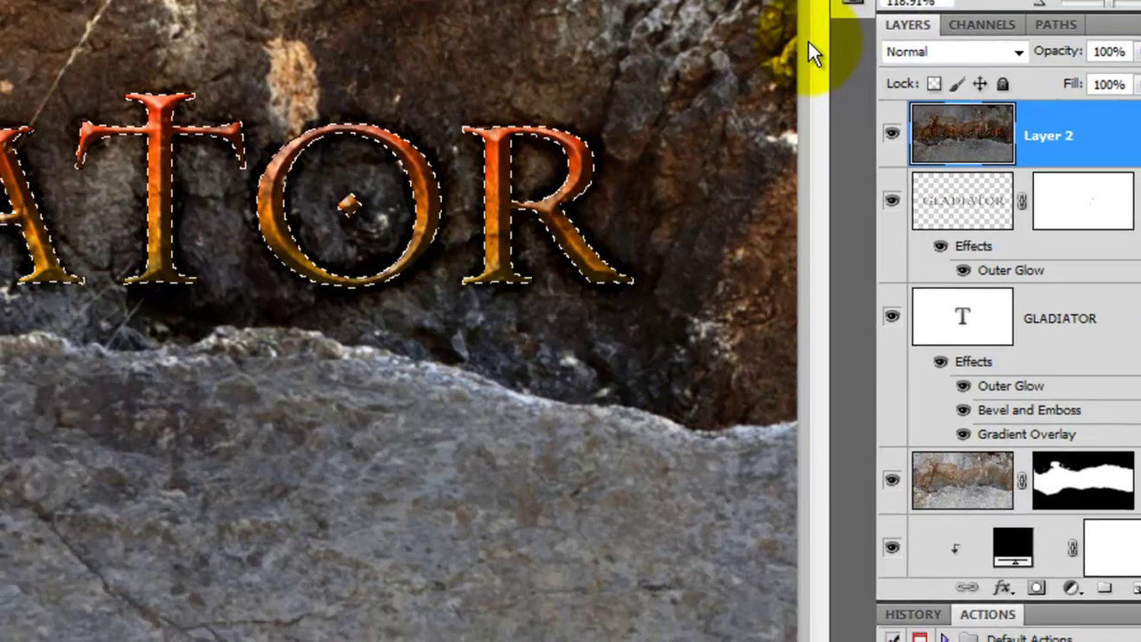
key(ctrl+l)
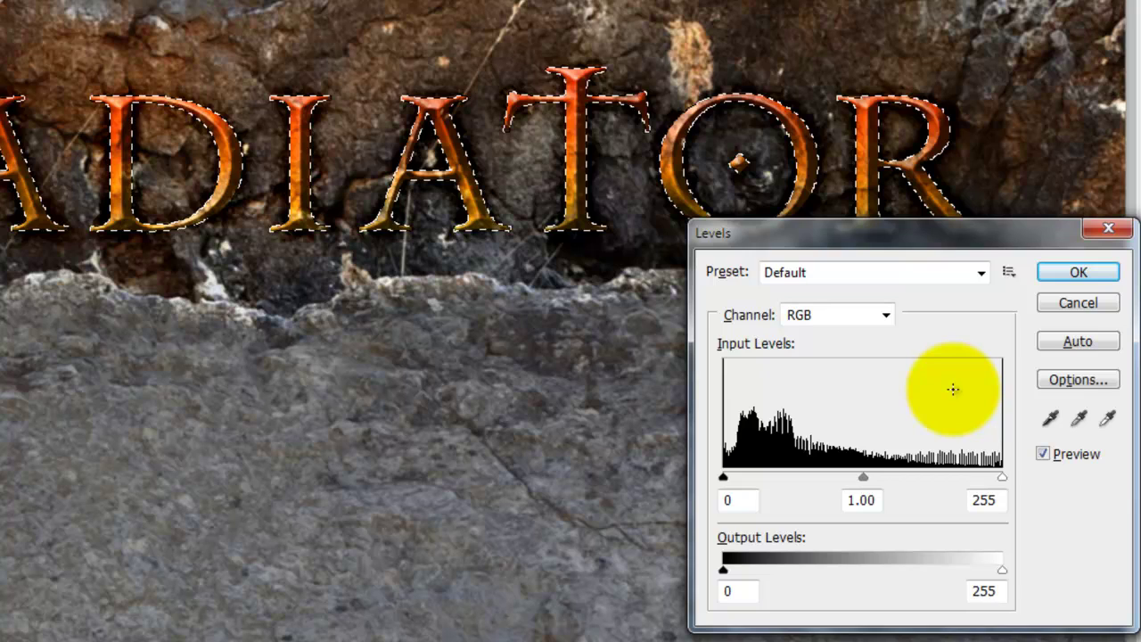
drag(999, 477, 877, 478)
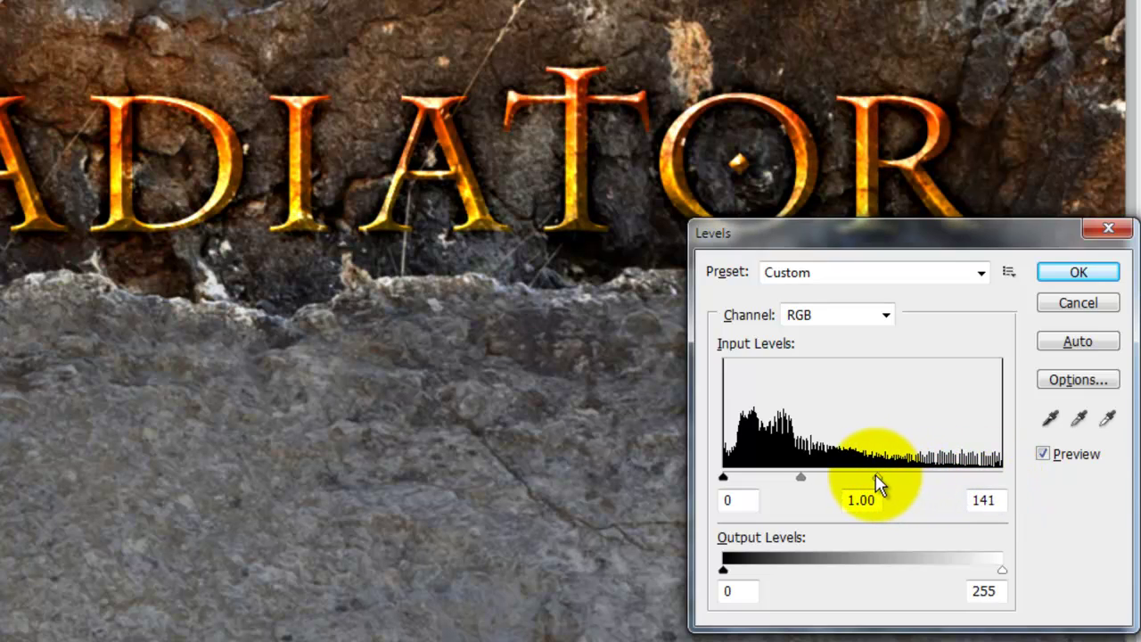
drag(877, 478, 874, 478)
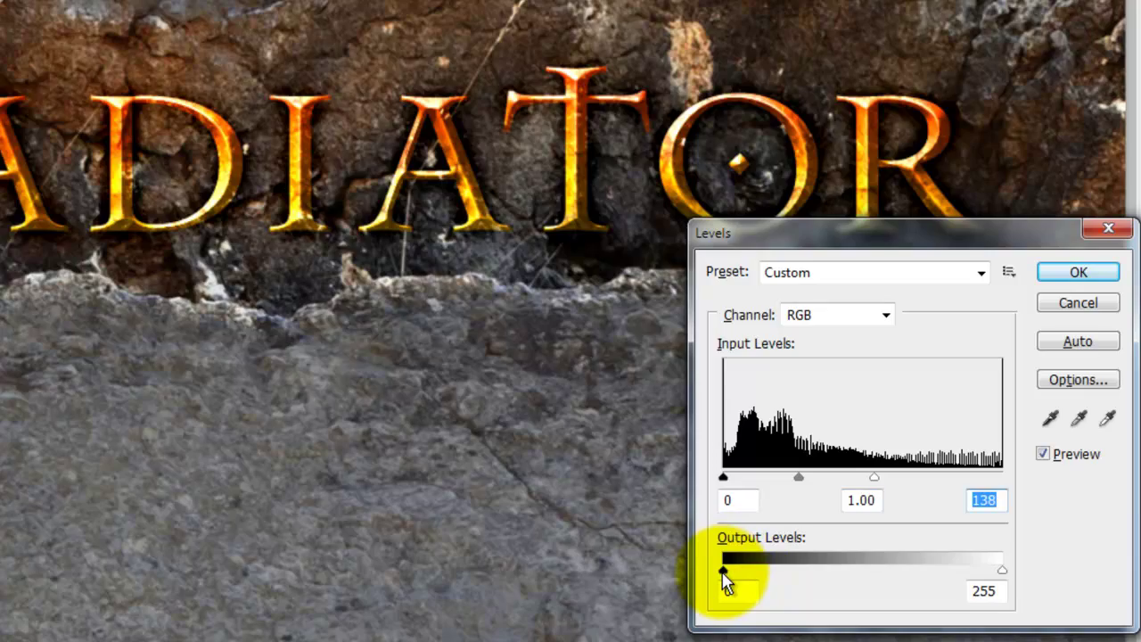
drag(724, 575, 744, 571)
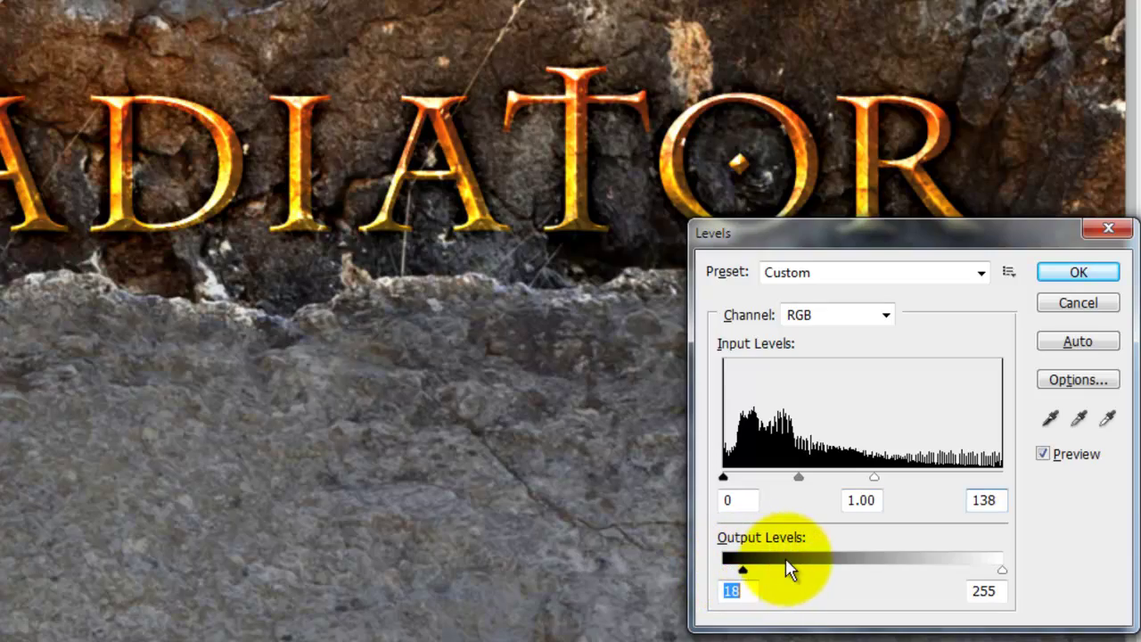